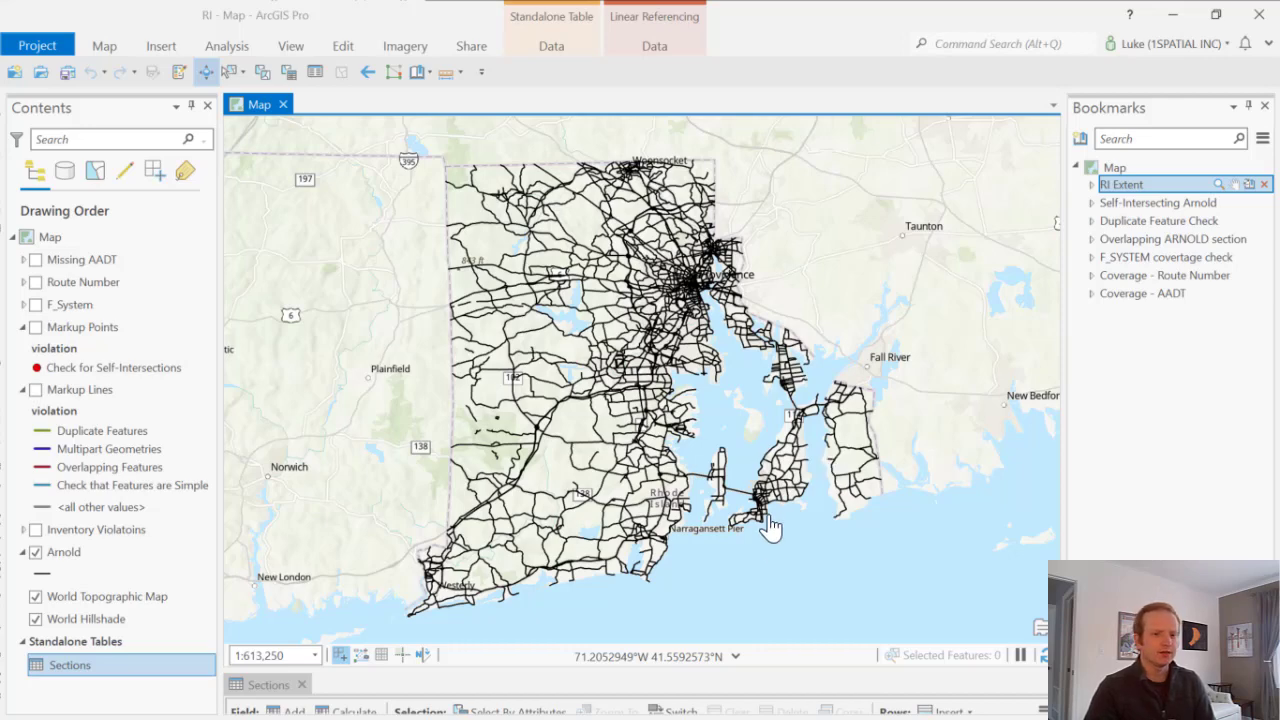
Step: Enlarge the Sections table to show its rows, then switch to the 1Integrate browser session
left_click_drag(705, 670, 783, 490)
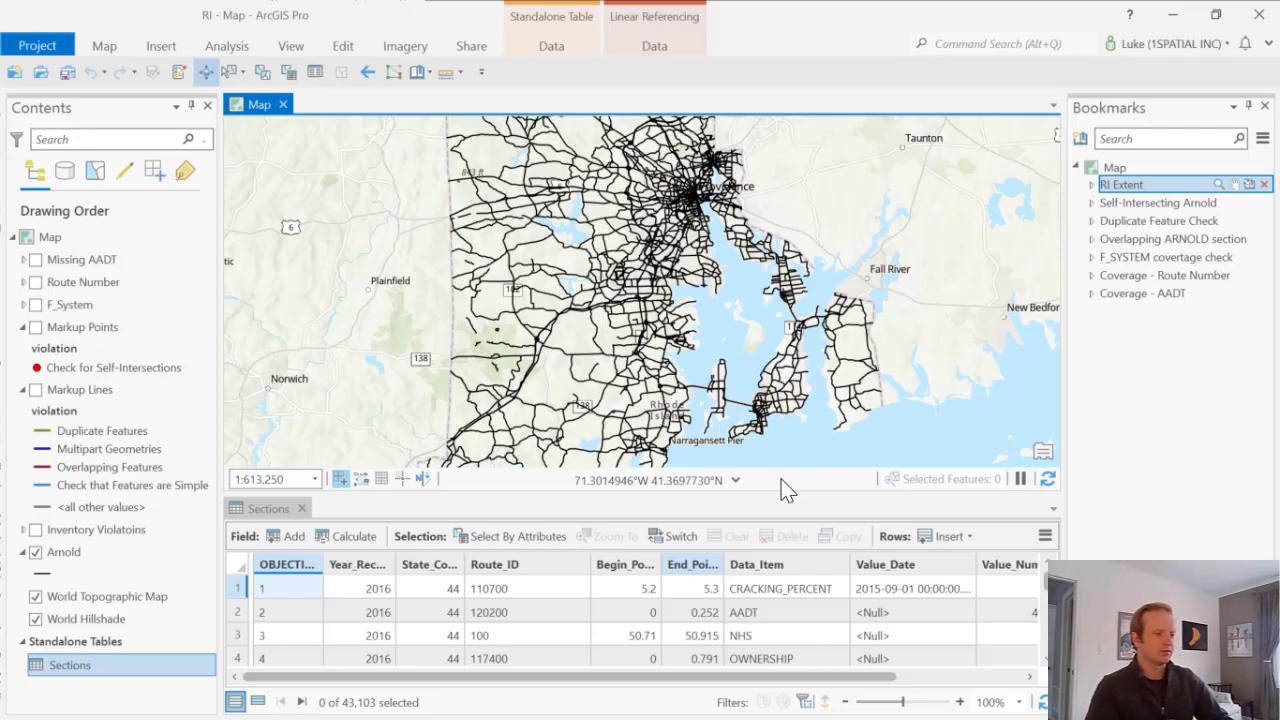
key("alt+Tab")
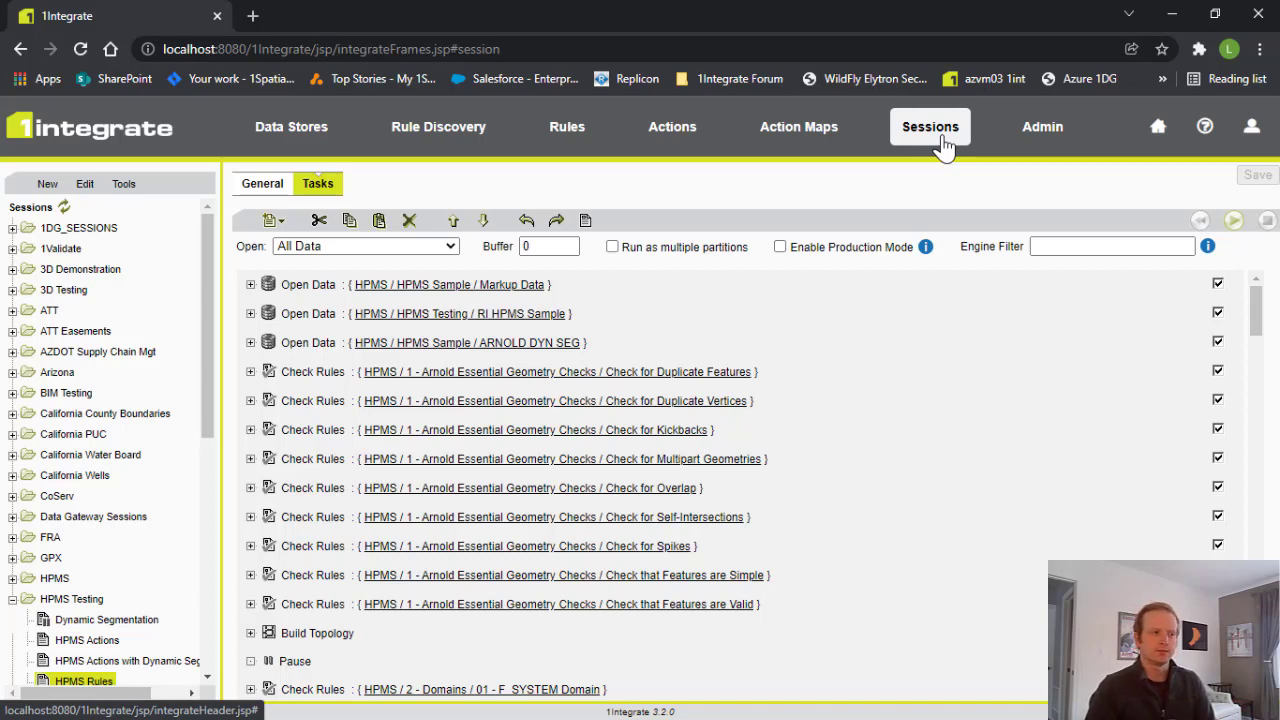
Step: Check the RI HPMS Sample data store's input details, keeping the Esri File Geodatabase type
left_click(270, 138)
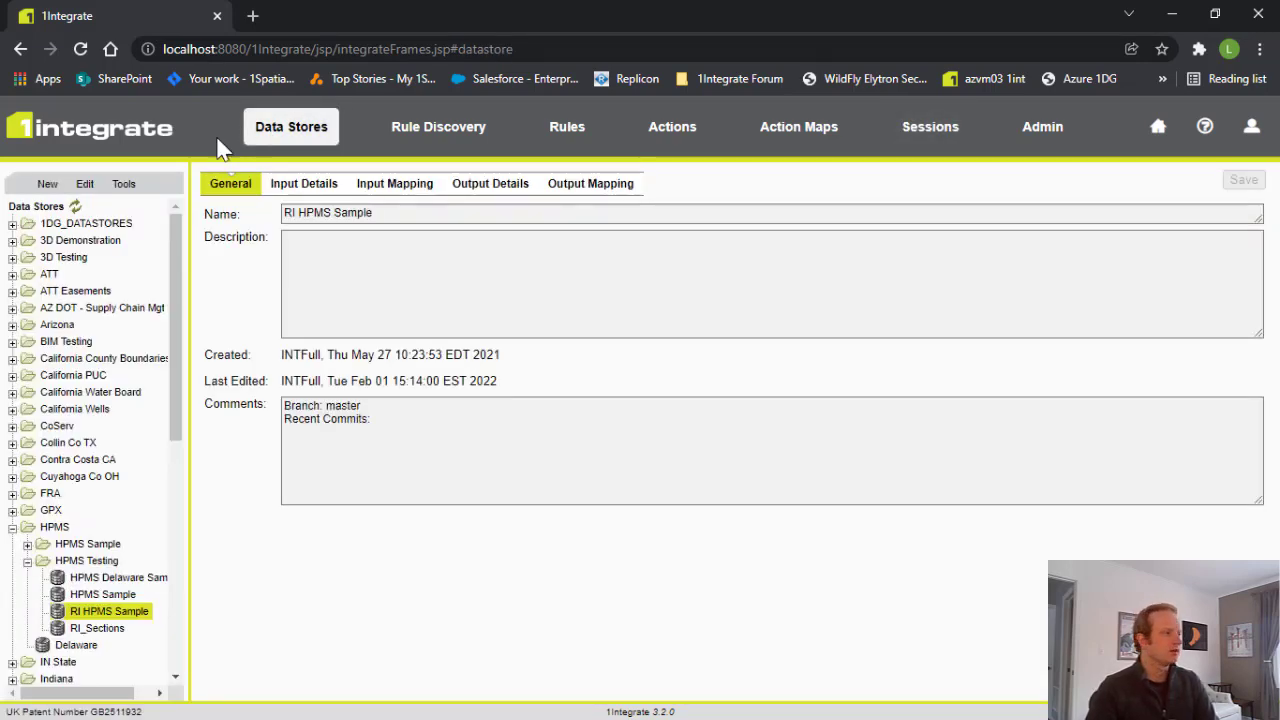
left_click(286, 190)
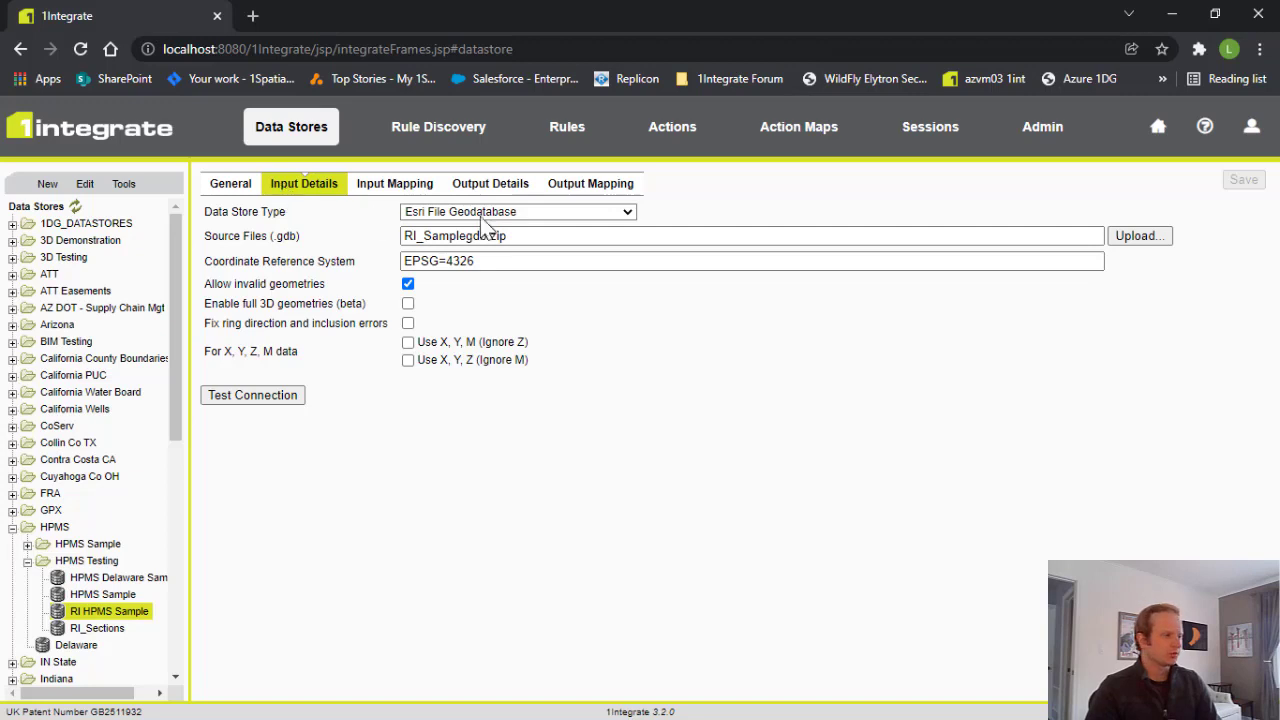
left_click(580, 214)
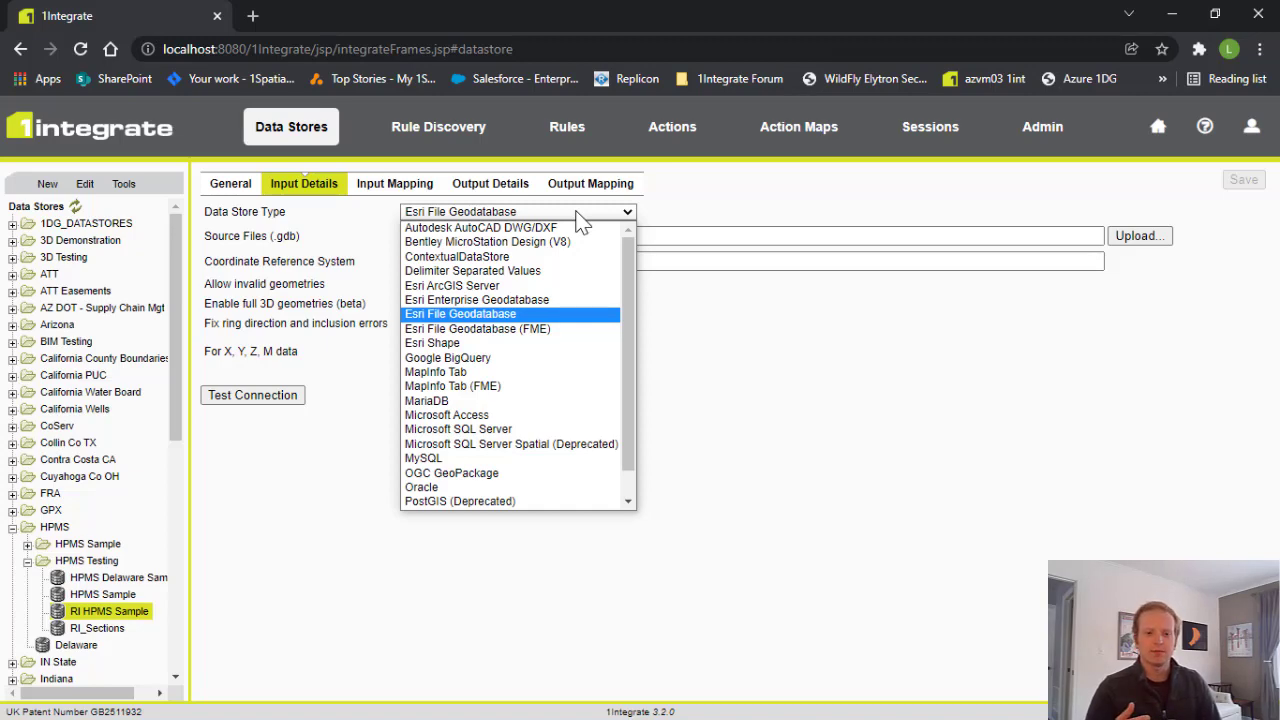
left_click(578, 214)
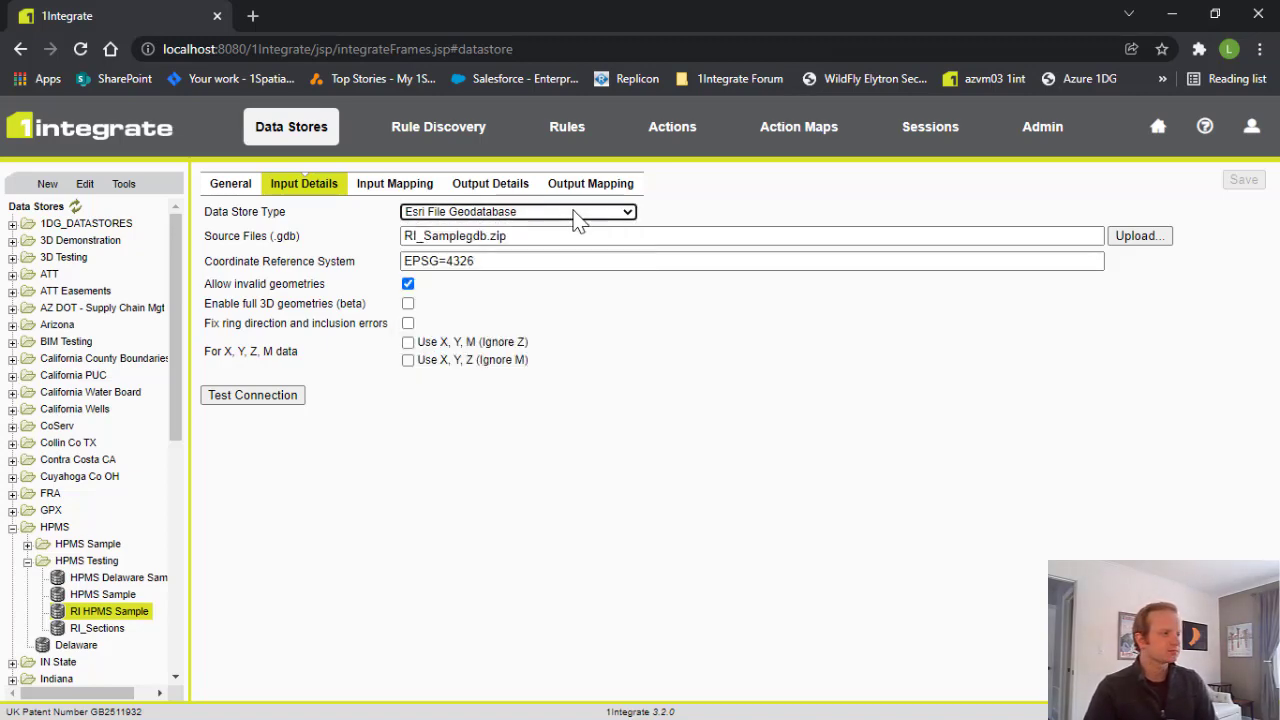
Step: Review the data store's input mapping, output details and output mapping, ending on the Rules page
left_click(405, 191)
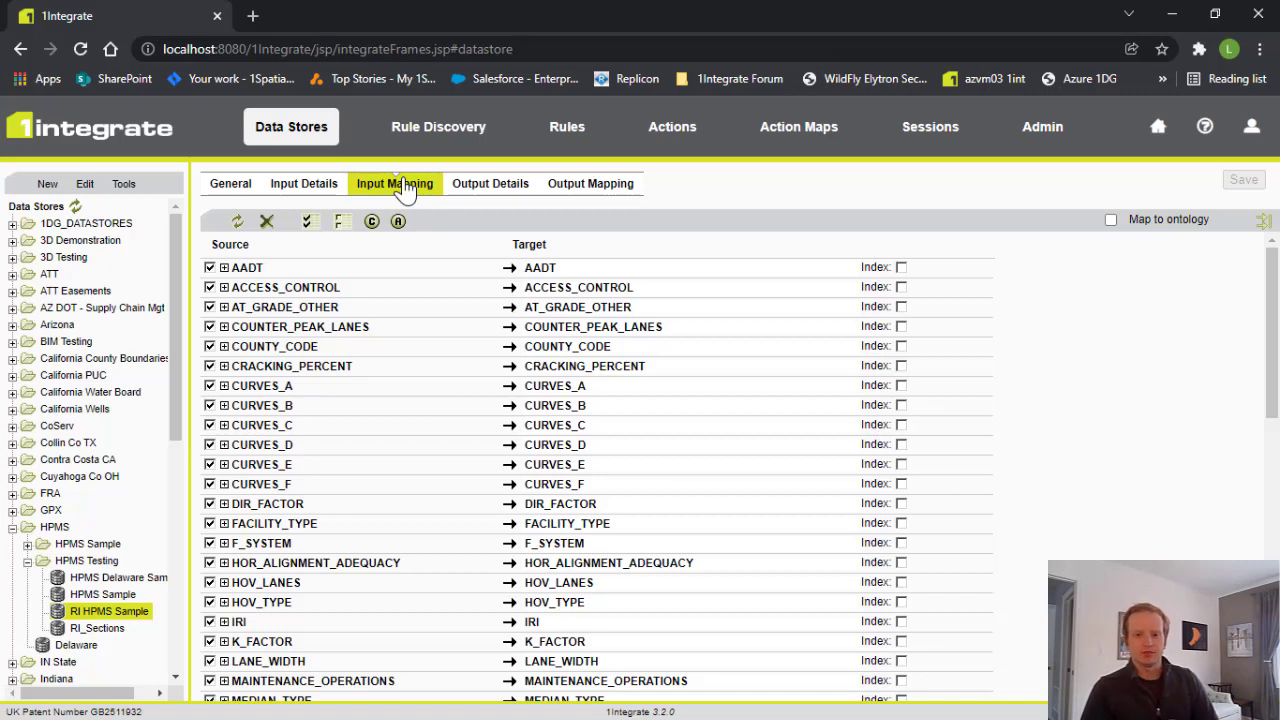
left_click(495, 190)
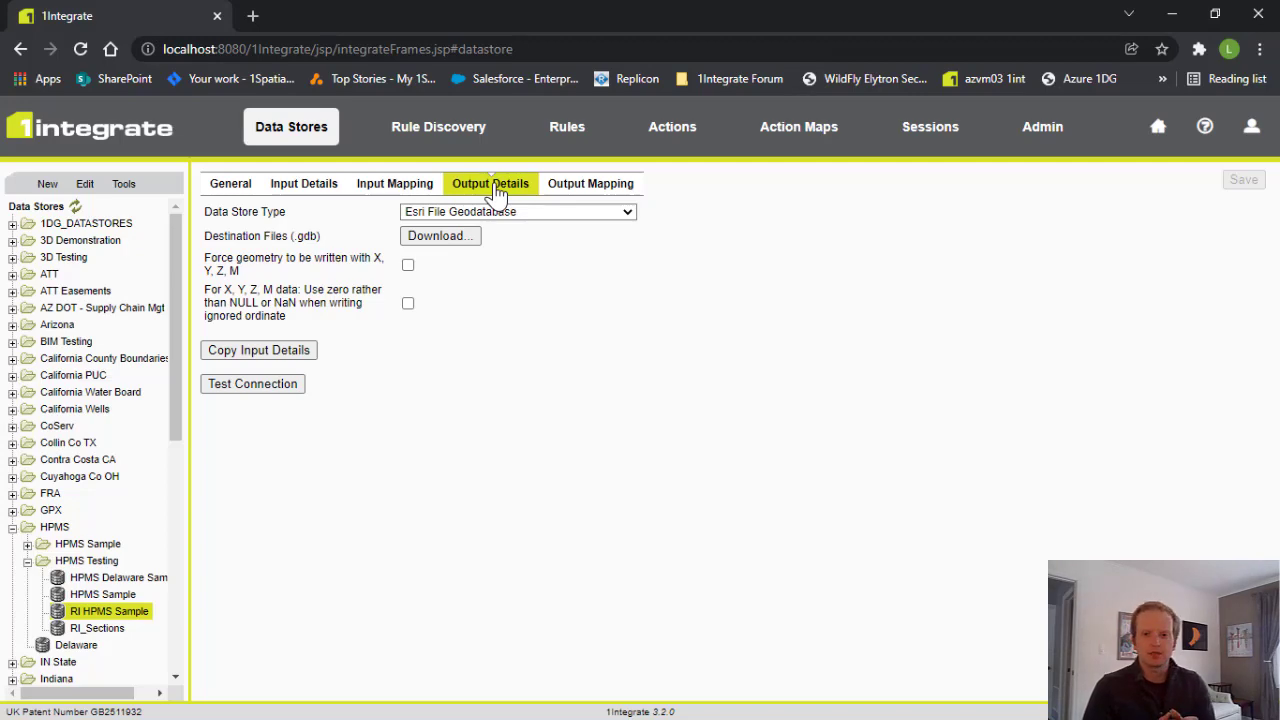
left_click(588, 188)
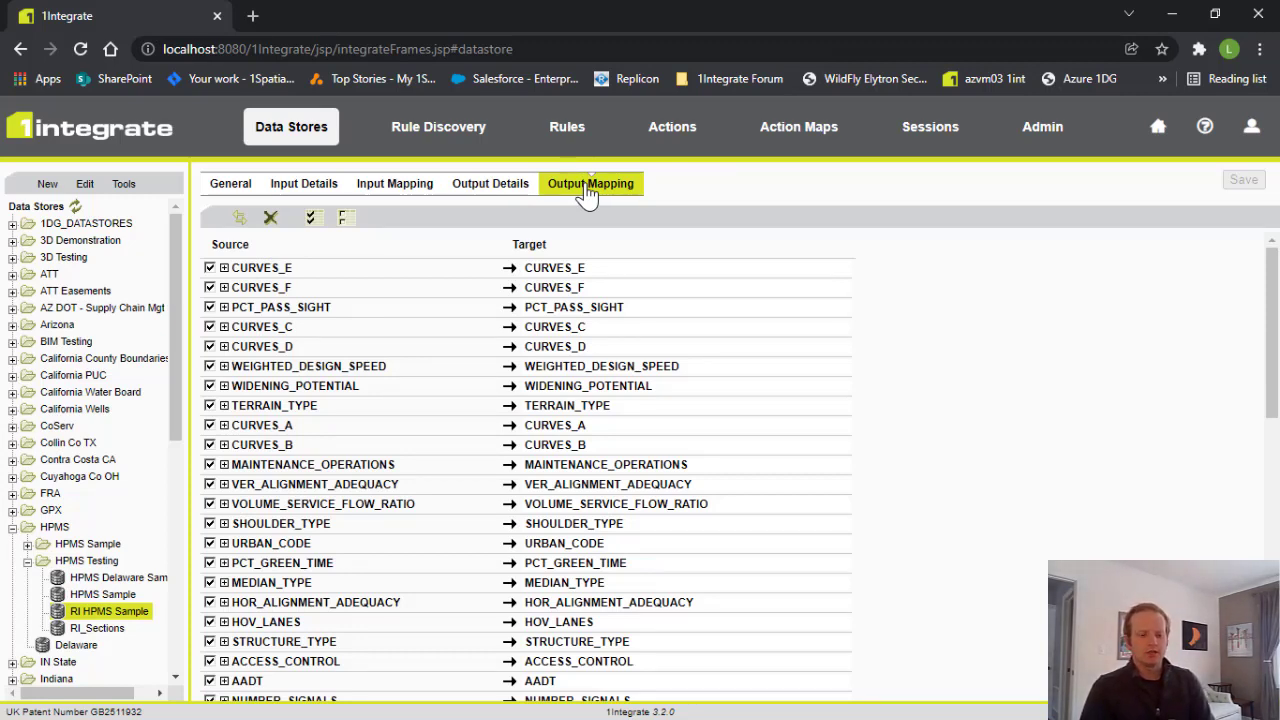
left_click(567, 146)
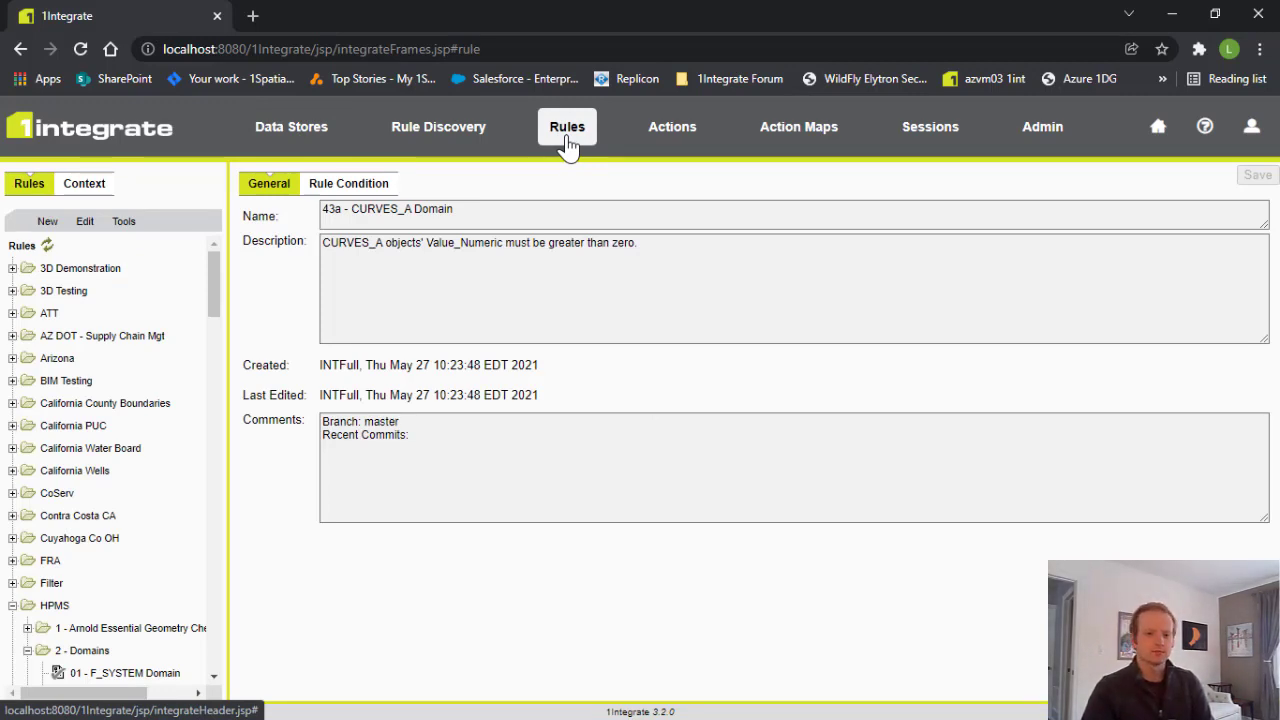
Step: Browse the Actions and Action Maps pages, then return to the HPMS Rules session tasks
left_click(663, 138)
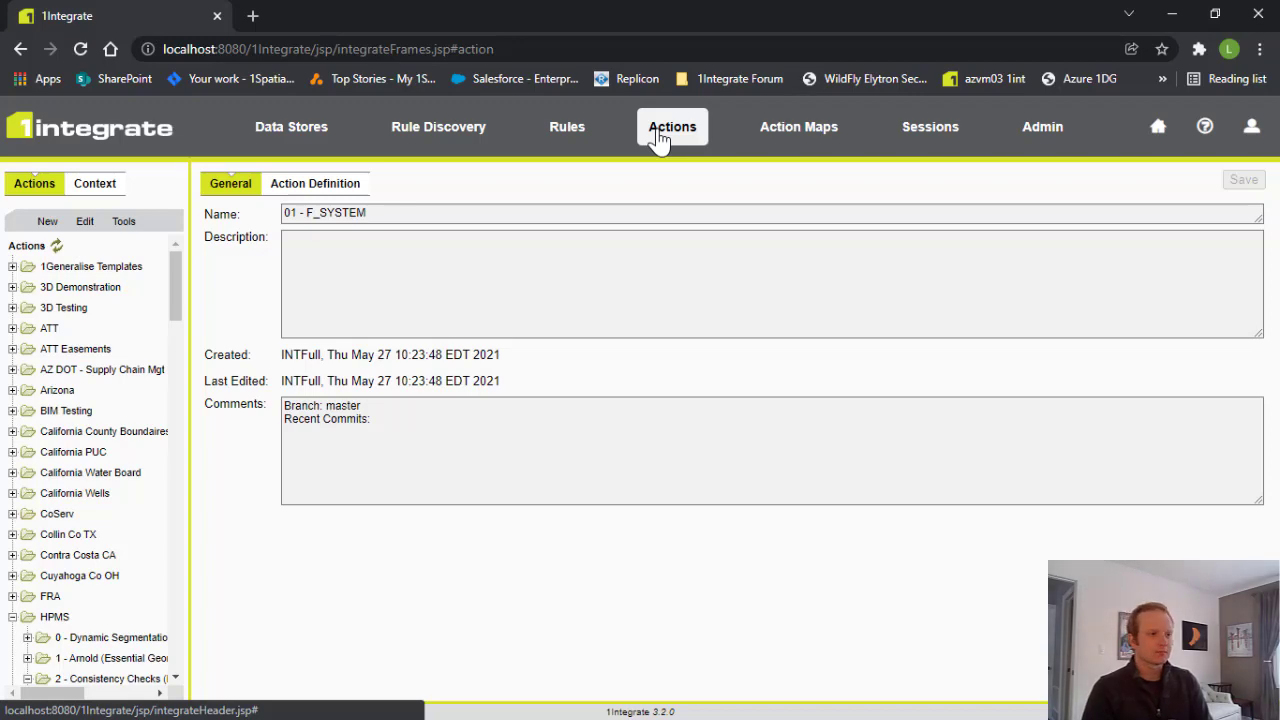
left_click(810, 127)
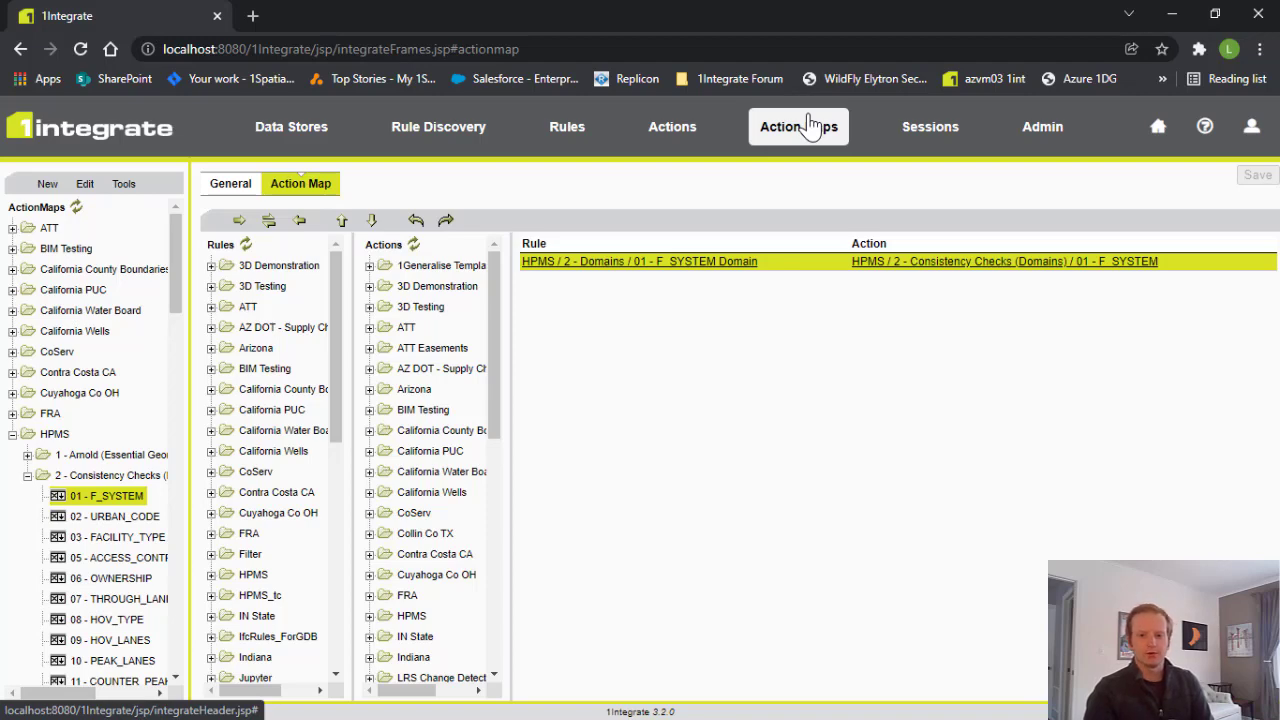
left_click(930, 127)
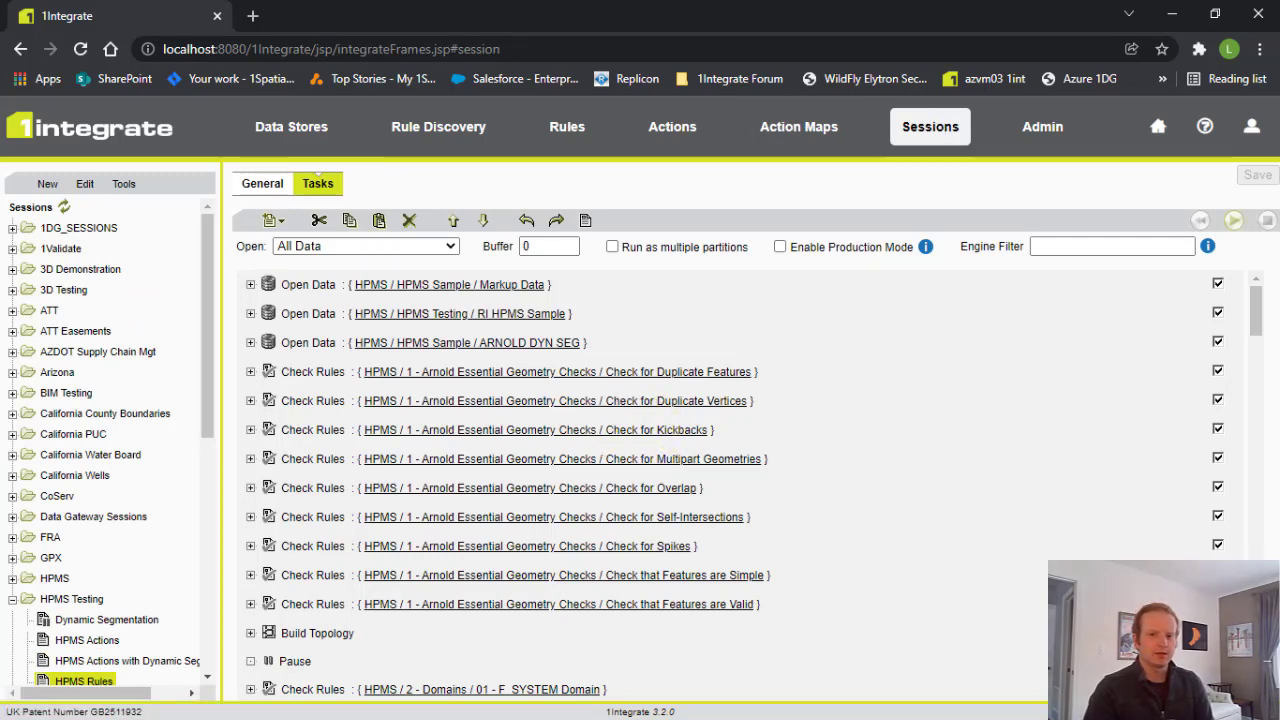
Step: Start the HPMS Rules session to run the Arnold geometry checks and Build Topology
left_click(1236, 224)
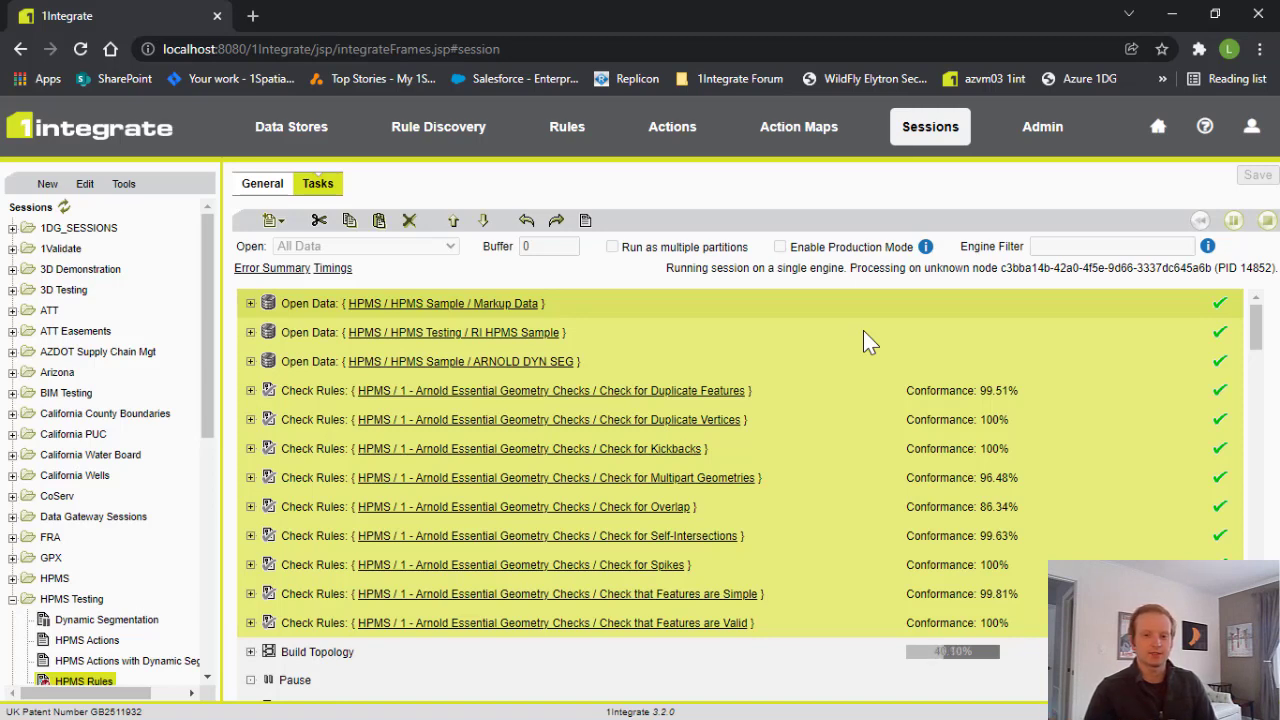
Step: Expand and collapse the Check for Duplicate Features result, then scroll to the Pause after Build Topology
left_click(793, 362)
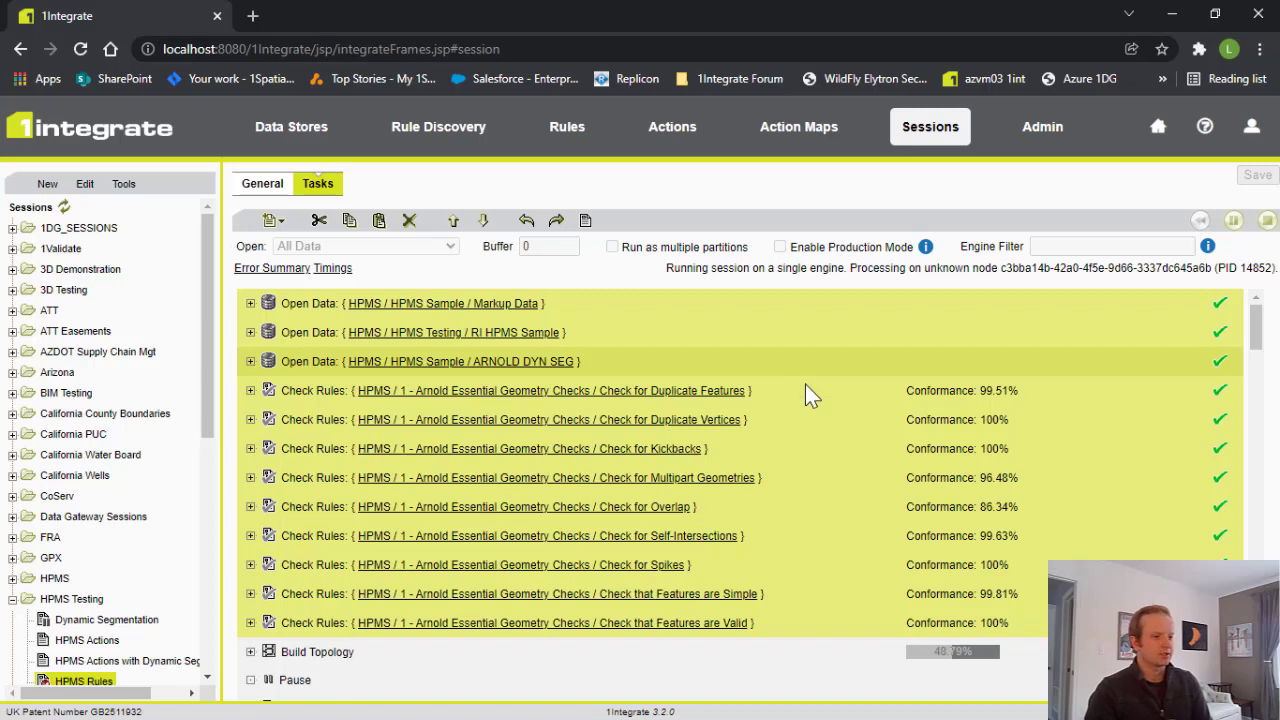
left_click(808, 382)
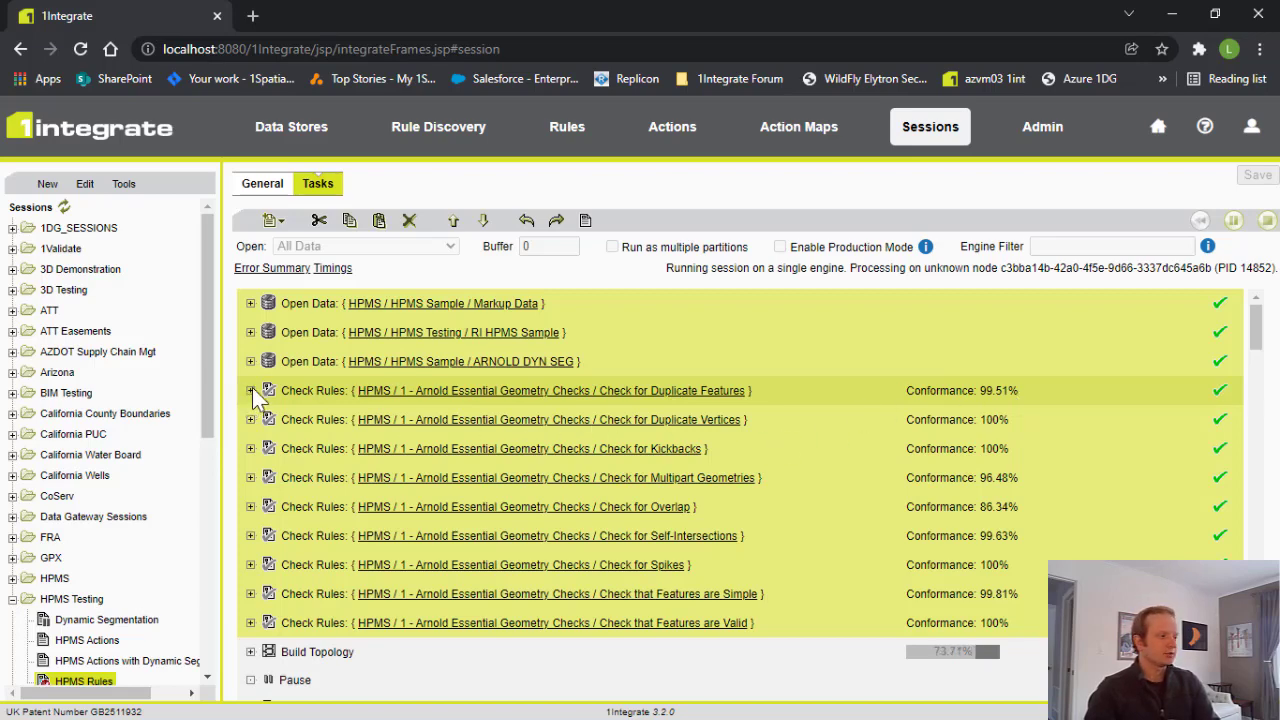
left_click(251, 390)
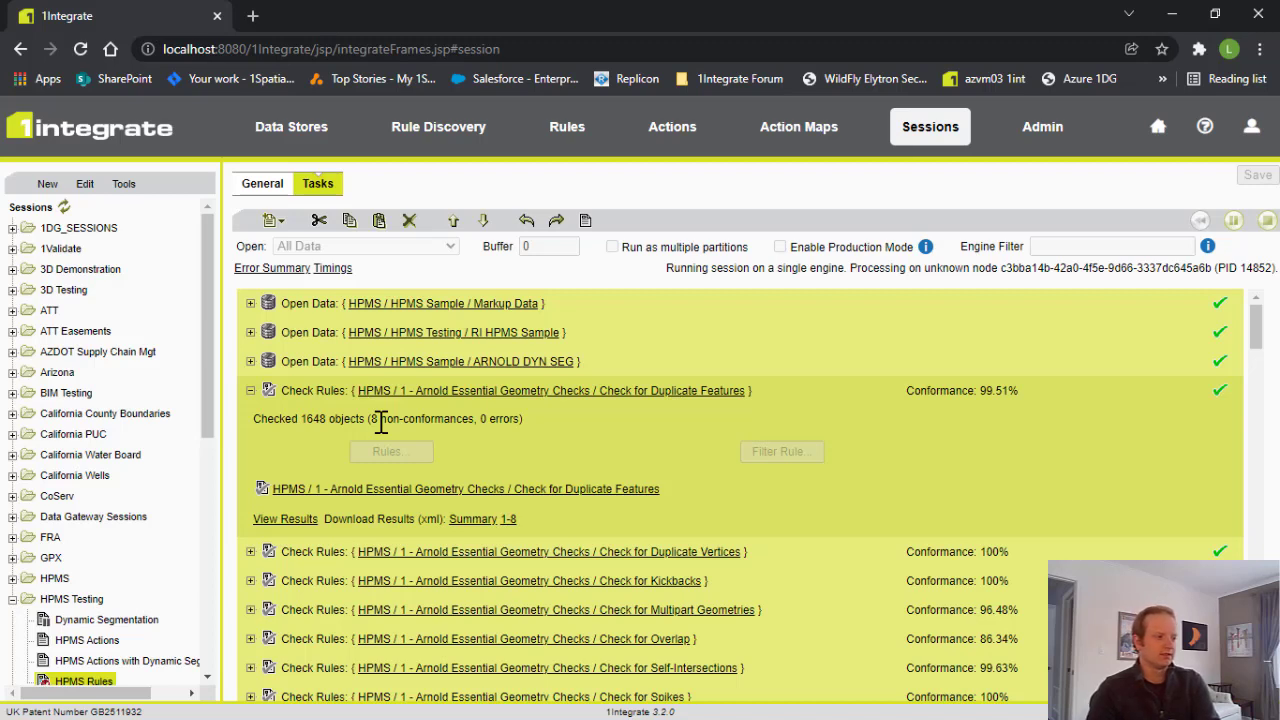
left_click(251, 390)
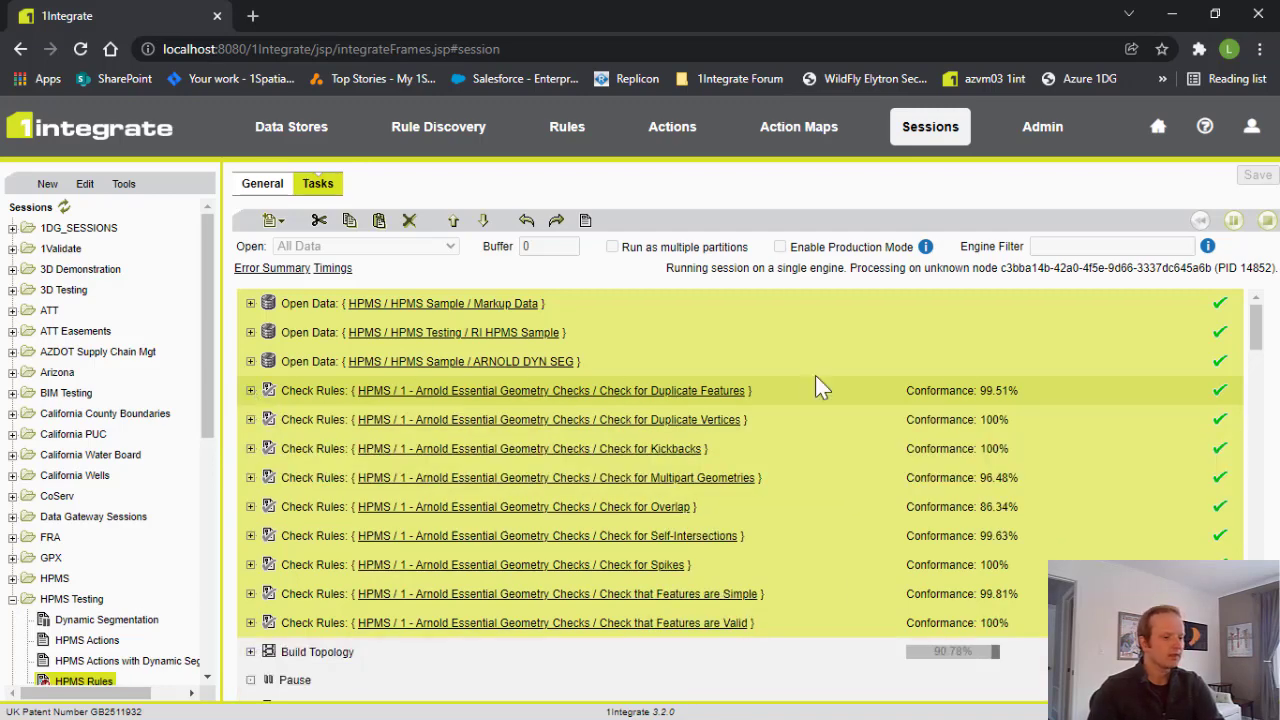
left_click_drag(1255, 330, 1265, 365)
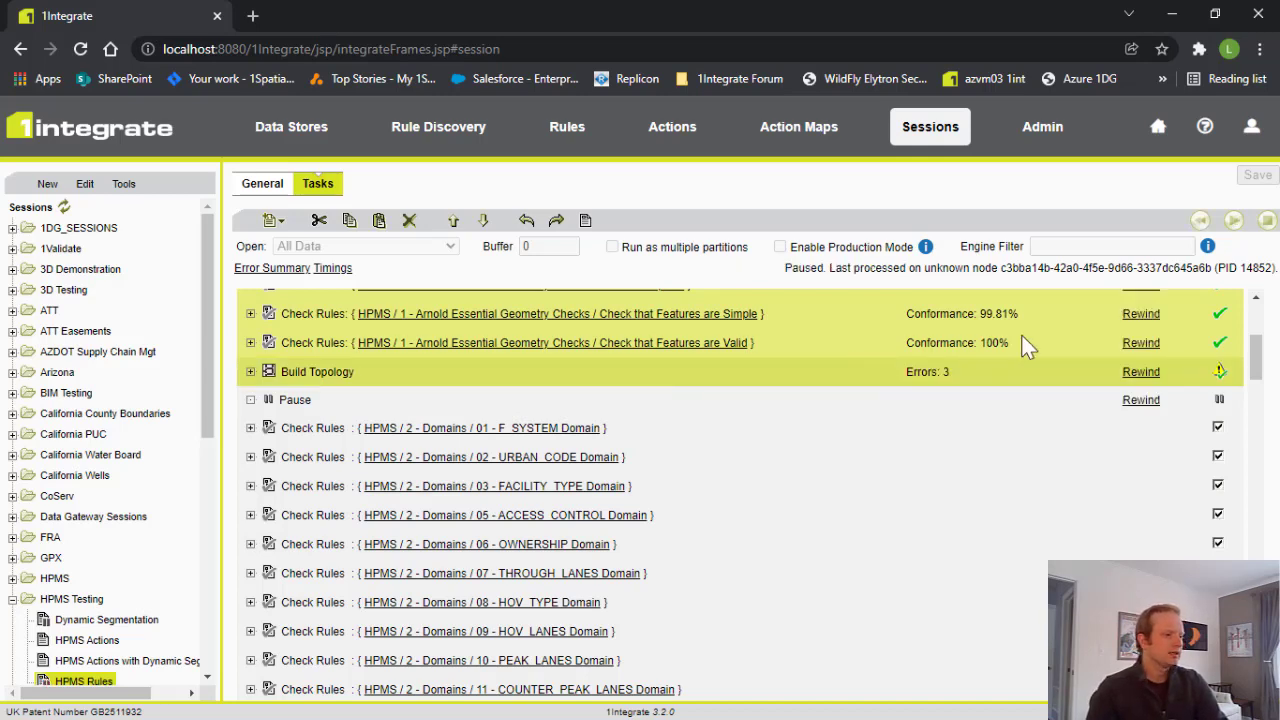
Step: Resume the paused session, follow the domain and coverage check progress, then go to Rules
left_click_drag(1258, 362, 1251, 371)
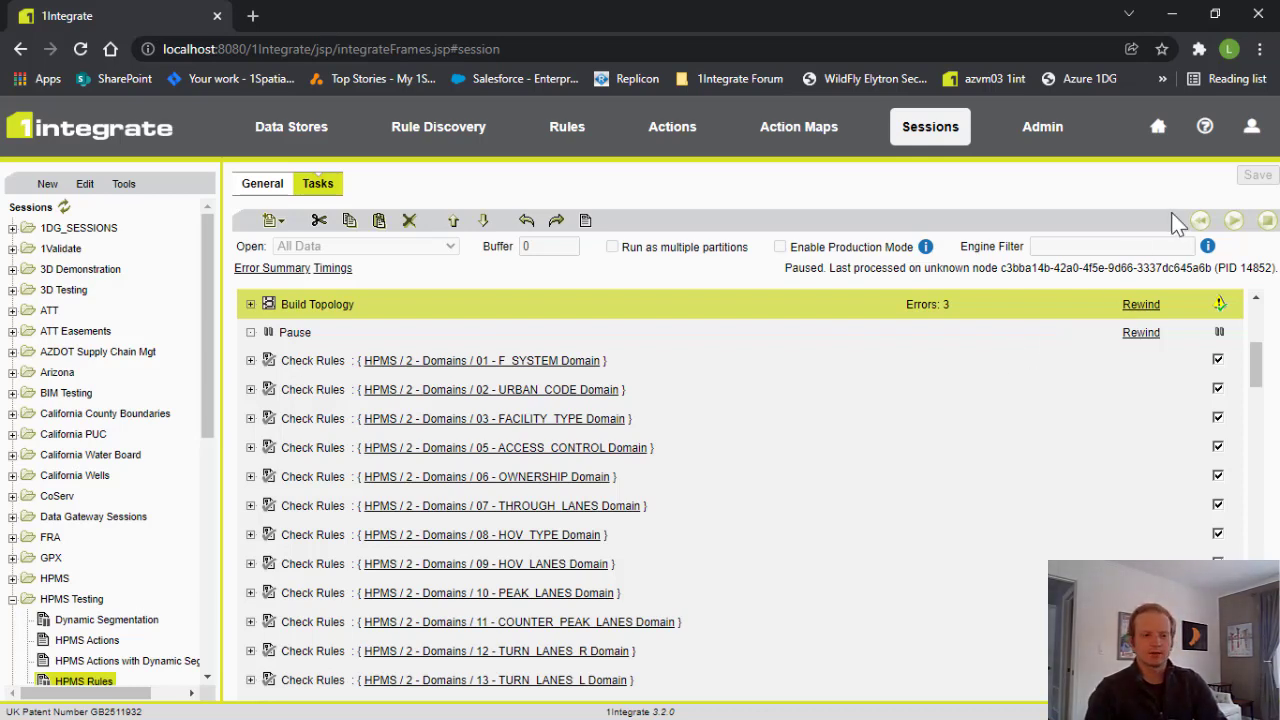
left_click(1233, 220)
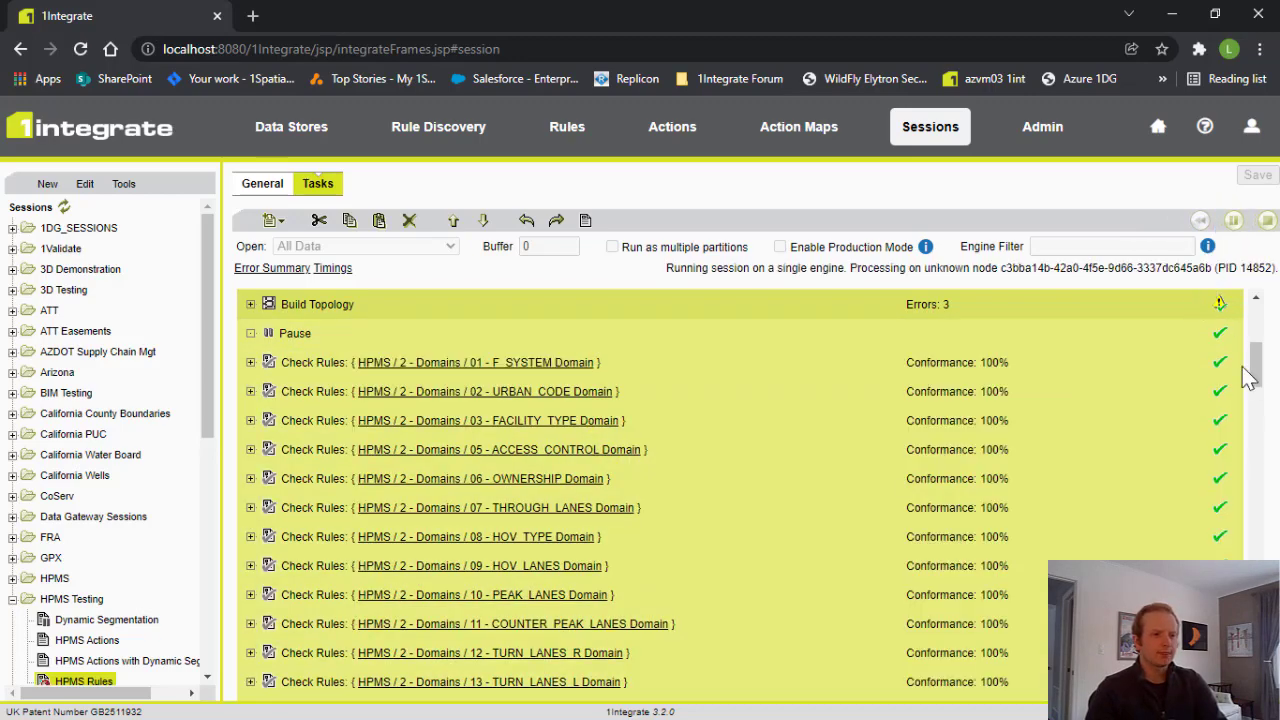
left_click_drag(1258, 385, 1272, 535)
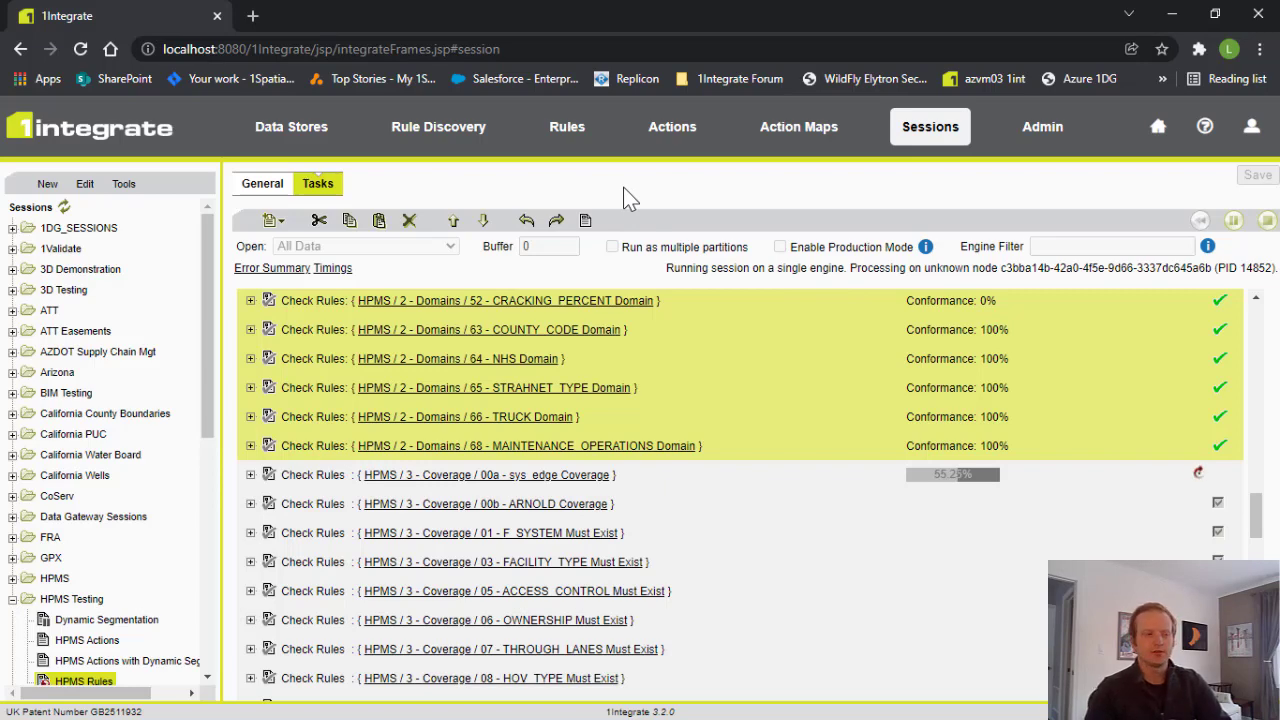
left_click(584, 140)
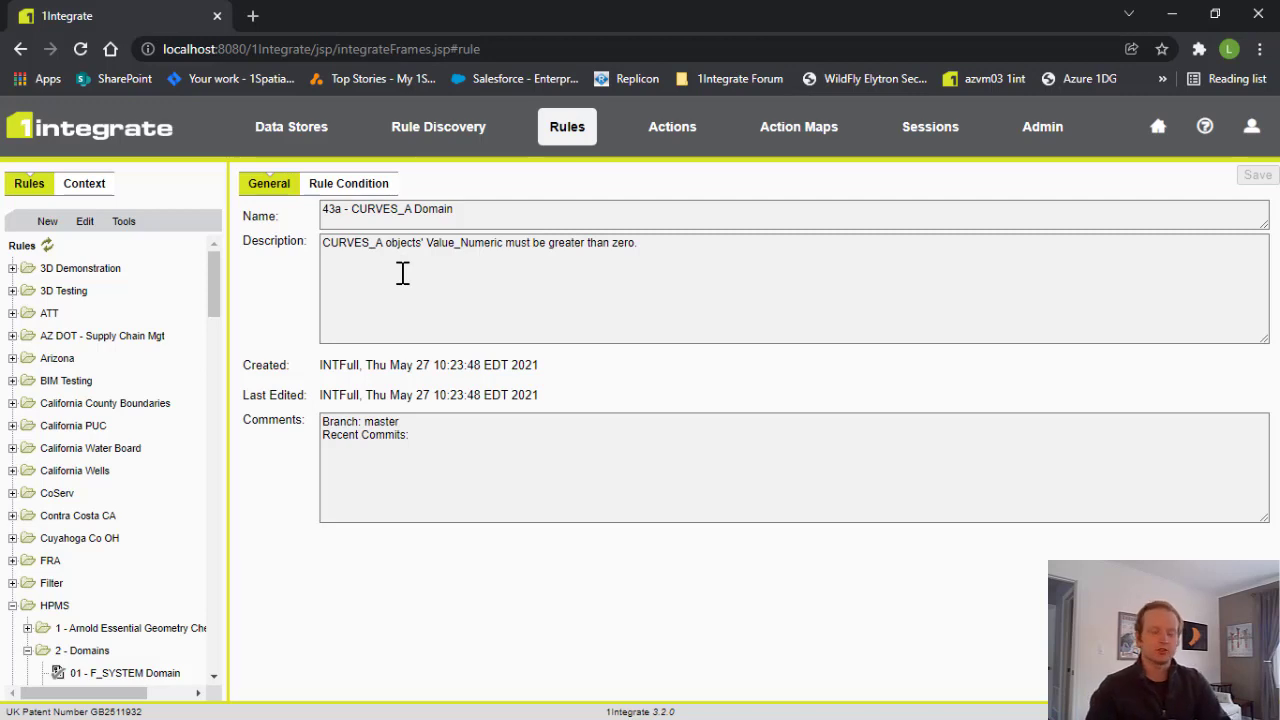
Step: Expand the CURVES_A Domain's Value_Numeric > 0 condition and view CURVES_A.Value_Numeric's element details
left_click(370, 190)
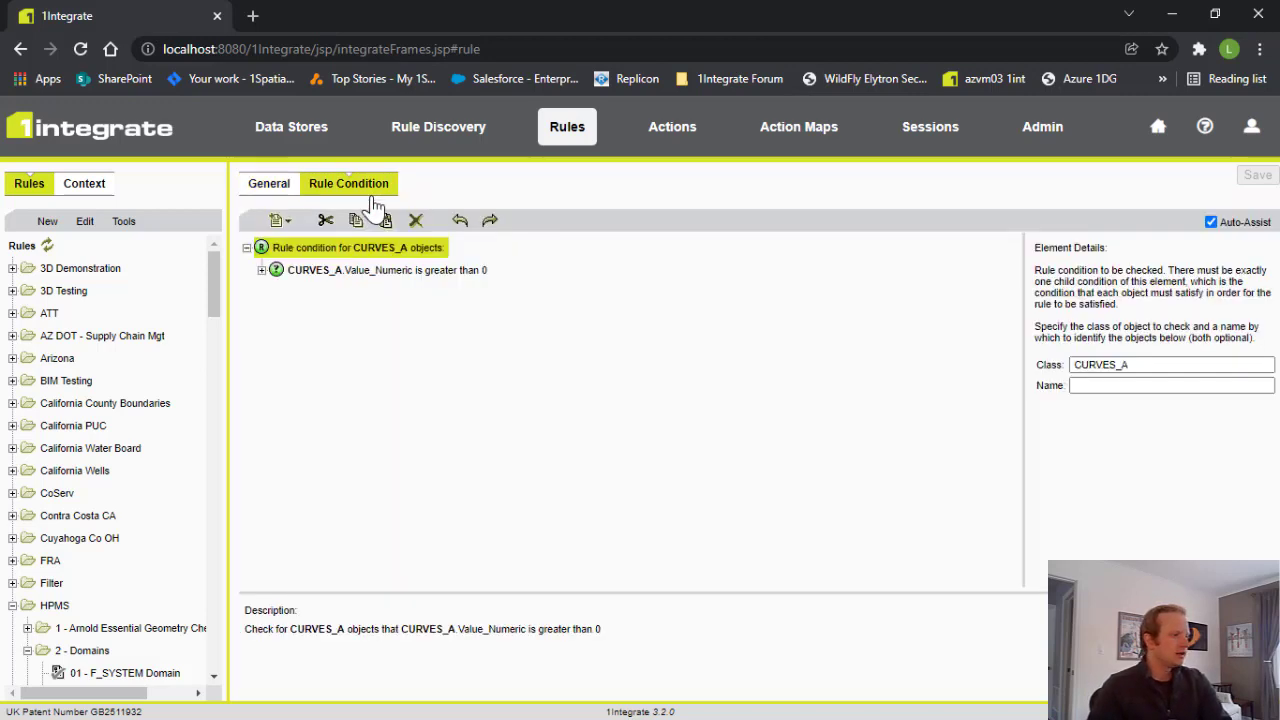
left_click(261, 271)
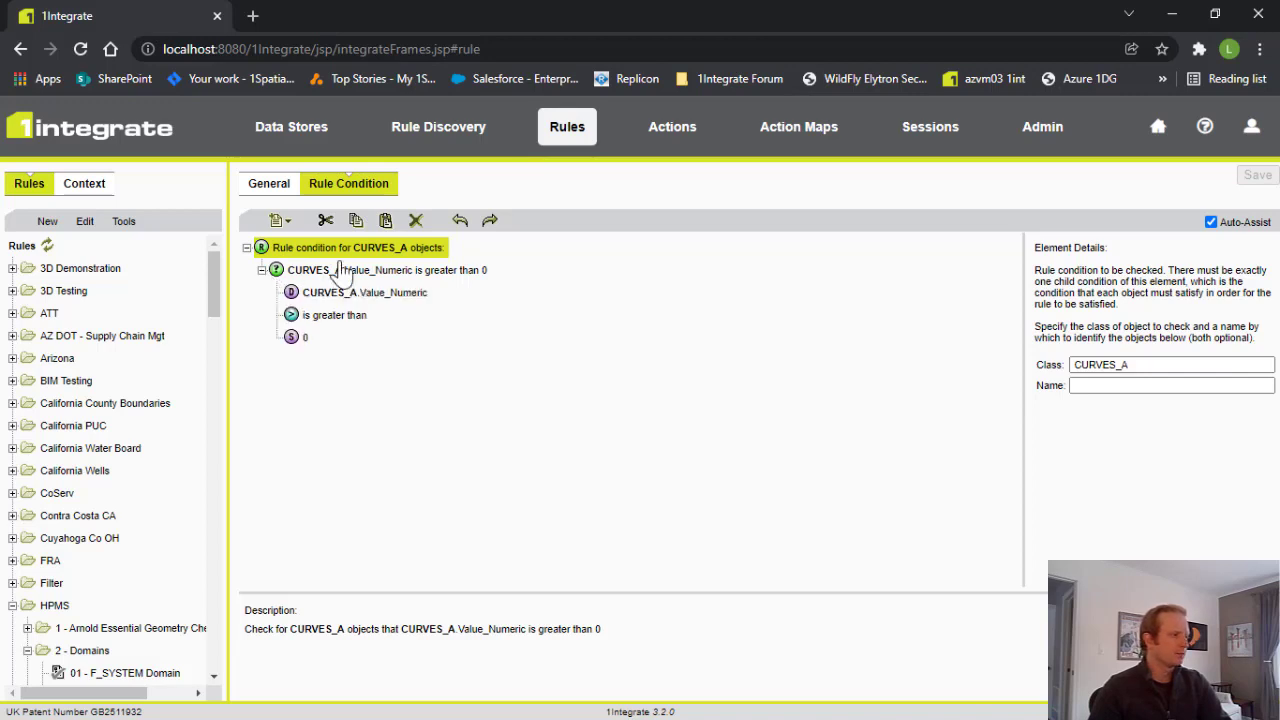
left_click(401, 298)
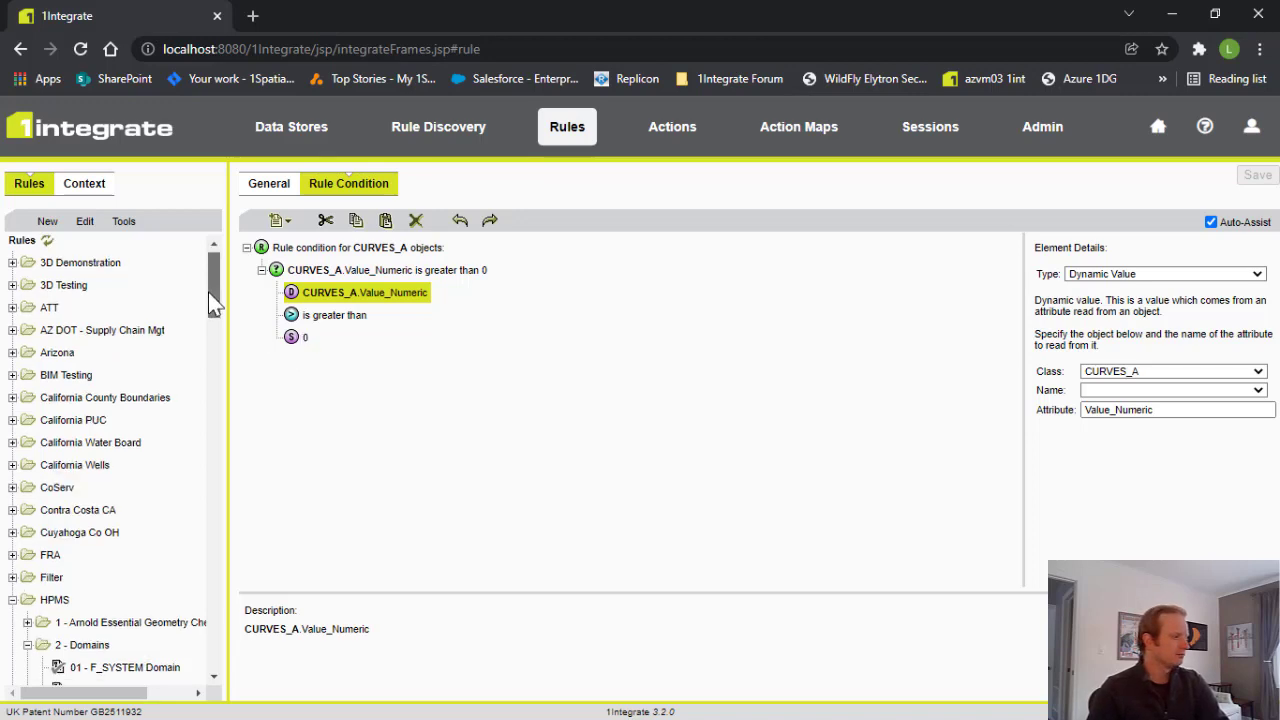
scroll(210, 310, "down", 2)
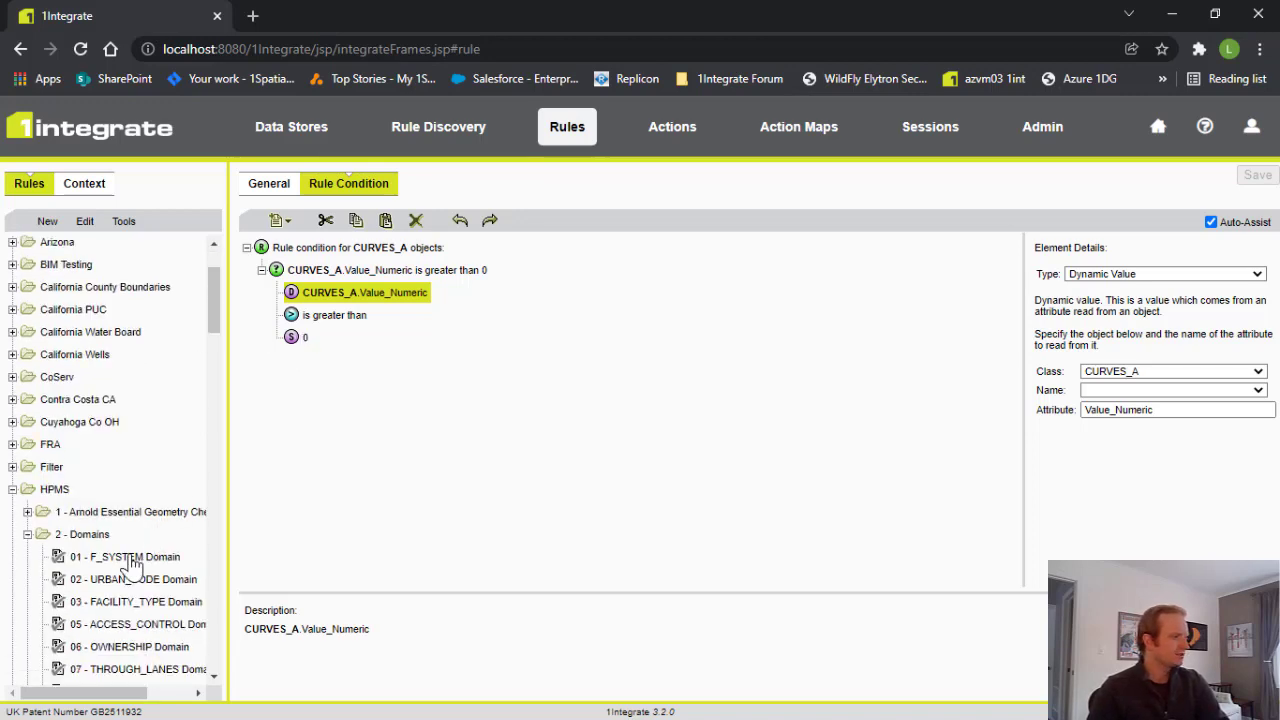
left_click(279, 186)
Step: Select rule 01 - F_SYSTEM Domain and expand its floor comparison and range [1,7] conditions
left_click(163, 562)
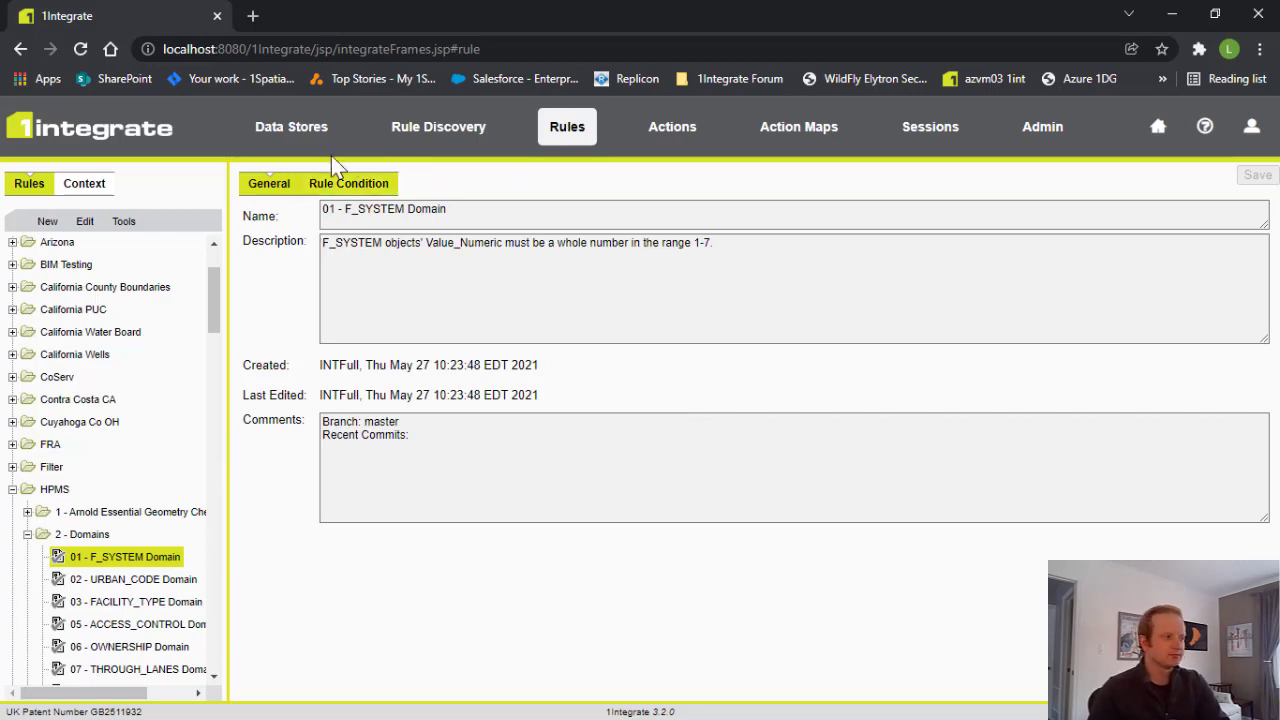
left_click(333, 192)
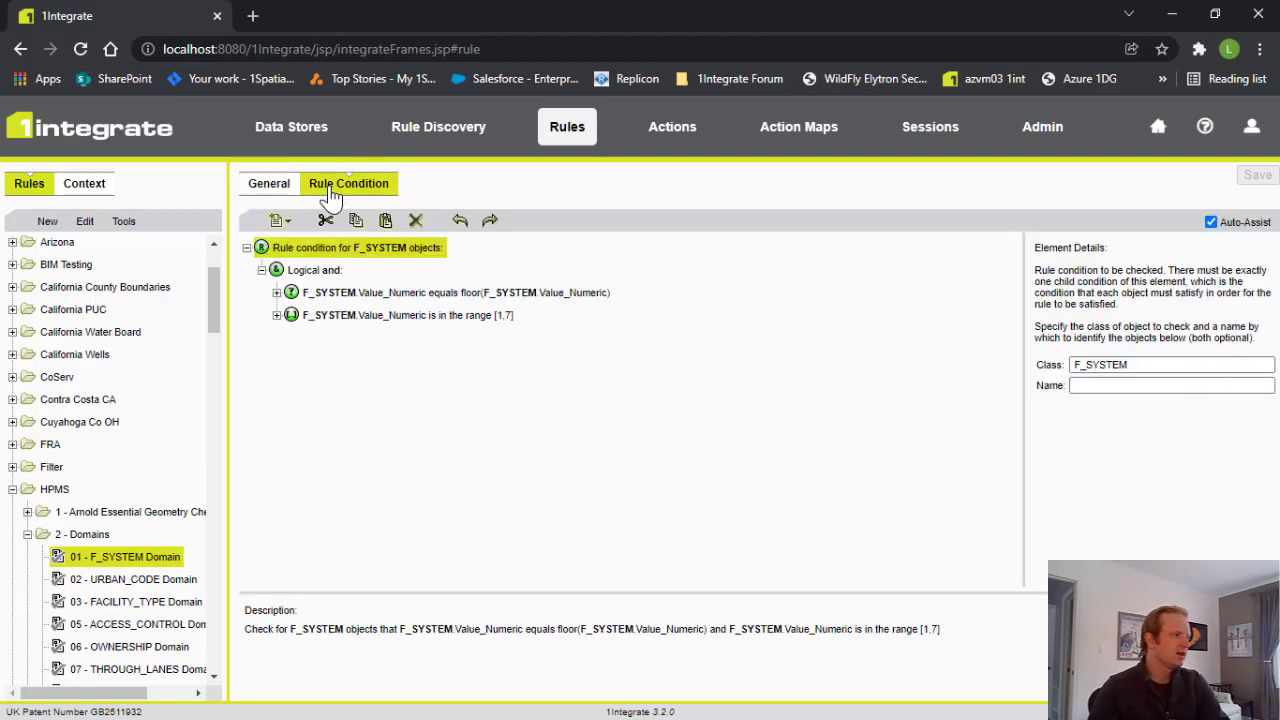
left_click(276, 292)
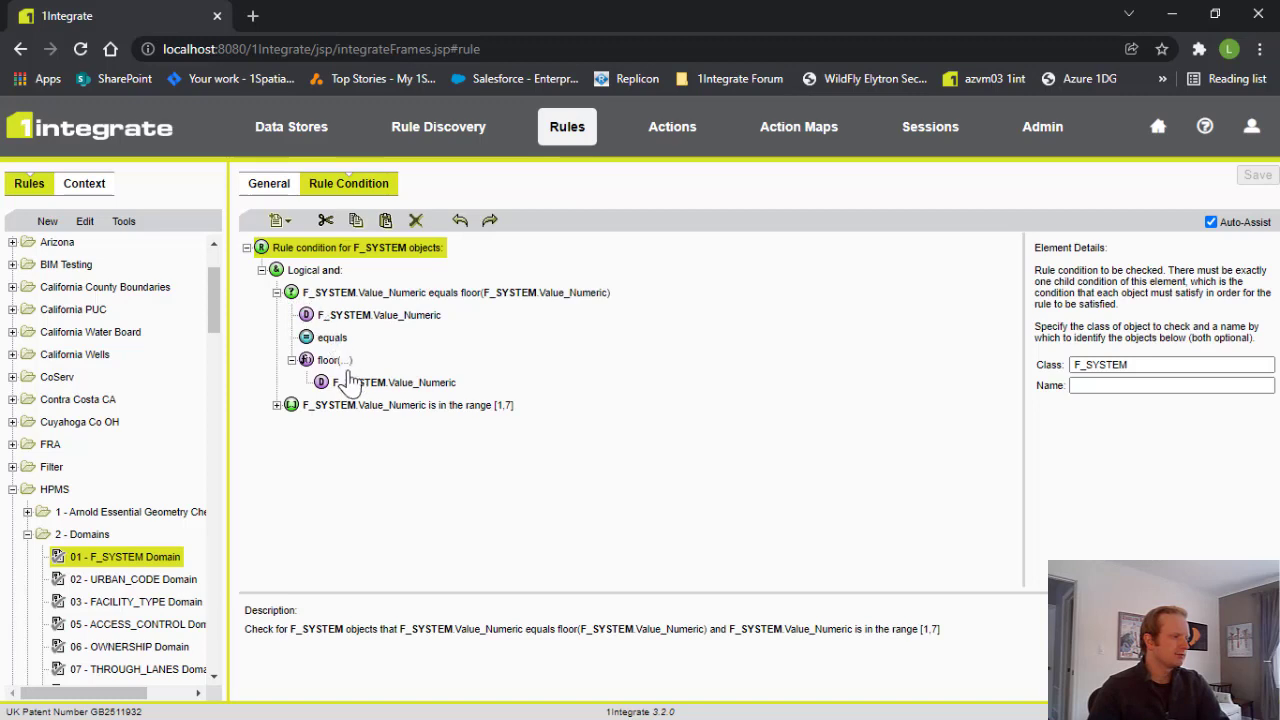
left_click(277, 405)
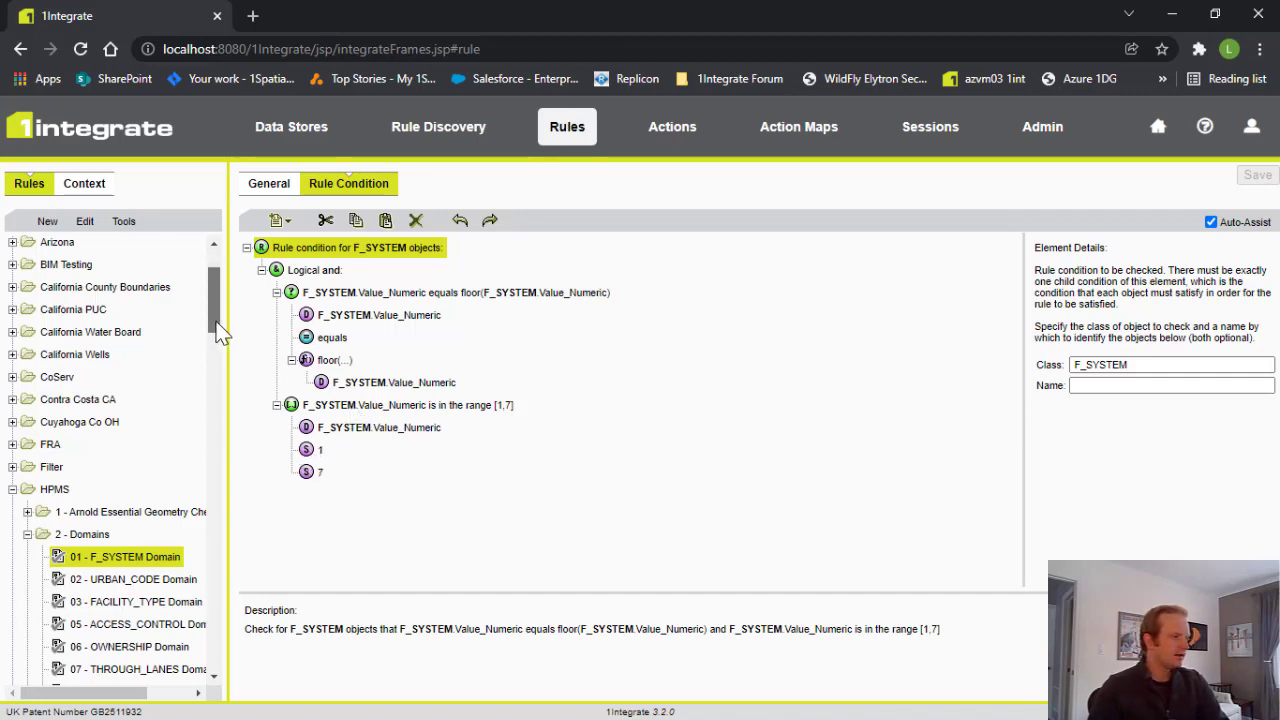
left_click_drag(220, 334, 177, 569)
scroll(190, 445, "down", 1)
Step: Select rule 68 - MAINTENANCE_OPERATIONS Domain and expand its floor comparison and Logical OR nodes
left_click(168, 430)
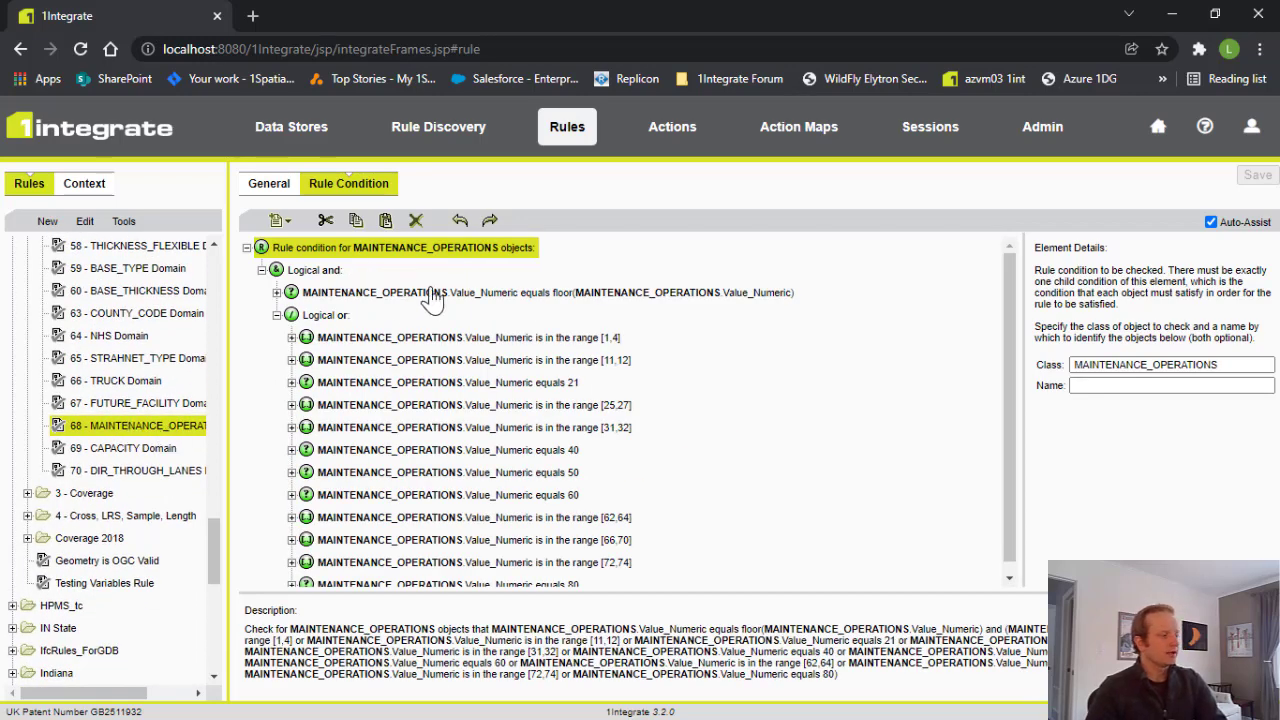
left_click(440, 294)
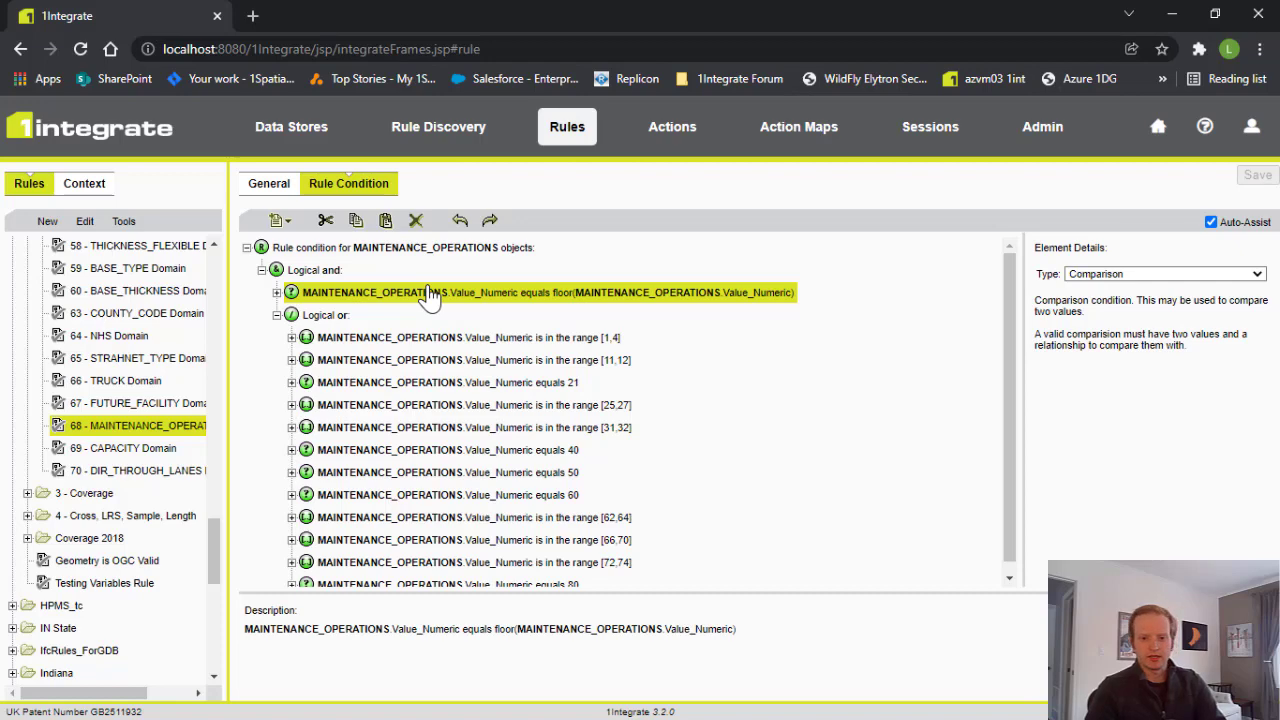
left_click(335, 318)
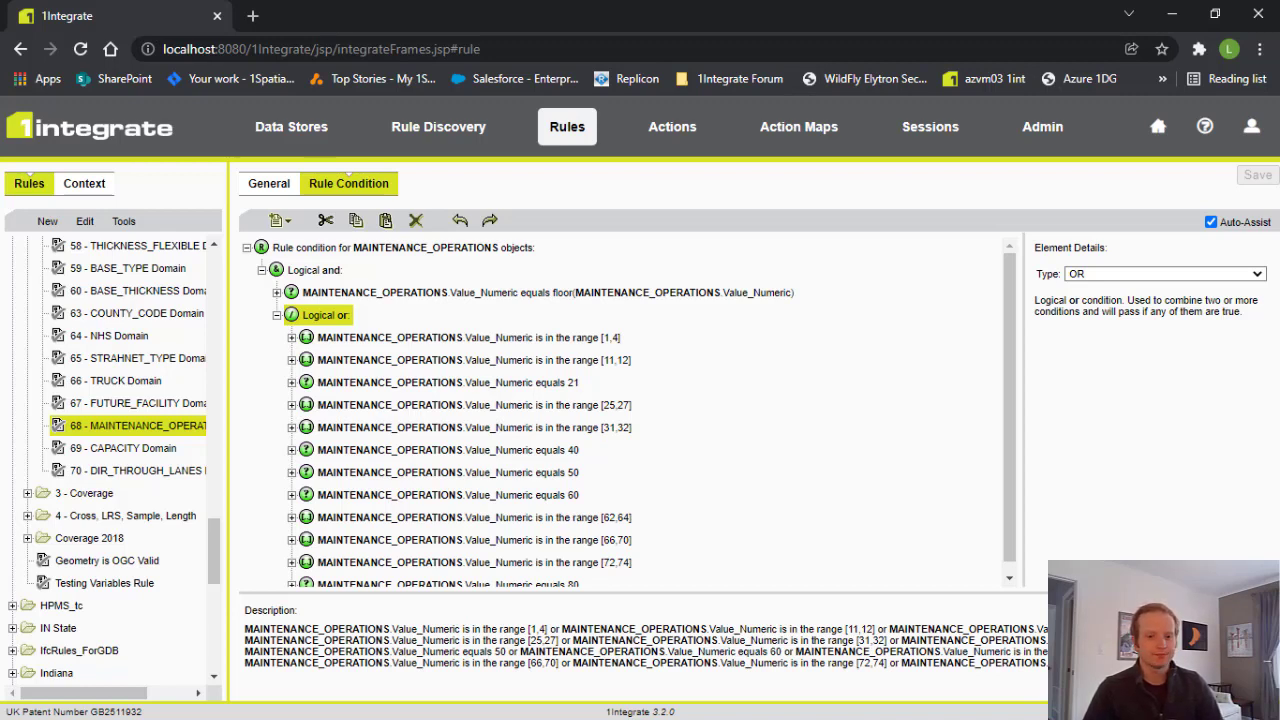
Step: Return to the HPMS Rules session and scroll to the coverage results (sys_edge 29.29%, ARNOLD 79.62%)
left_click(926, 140)
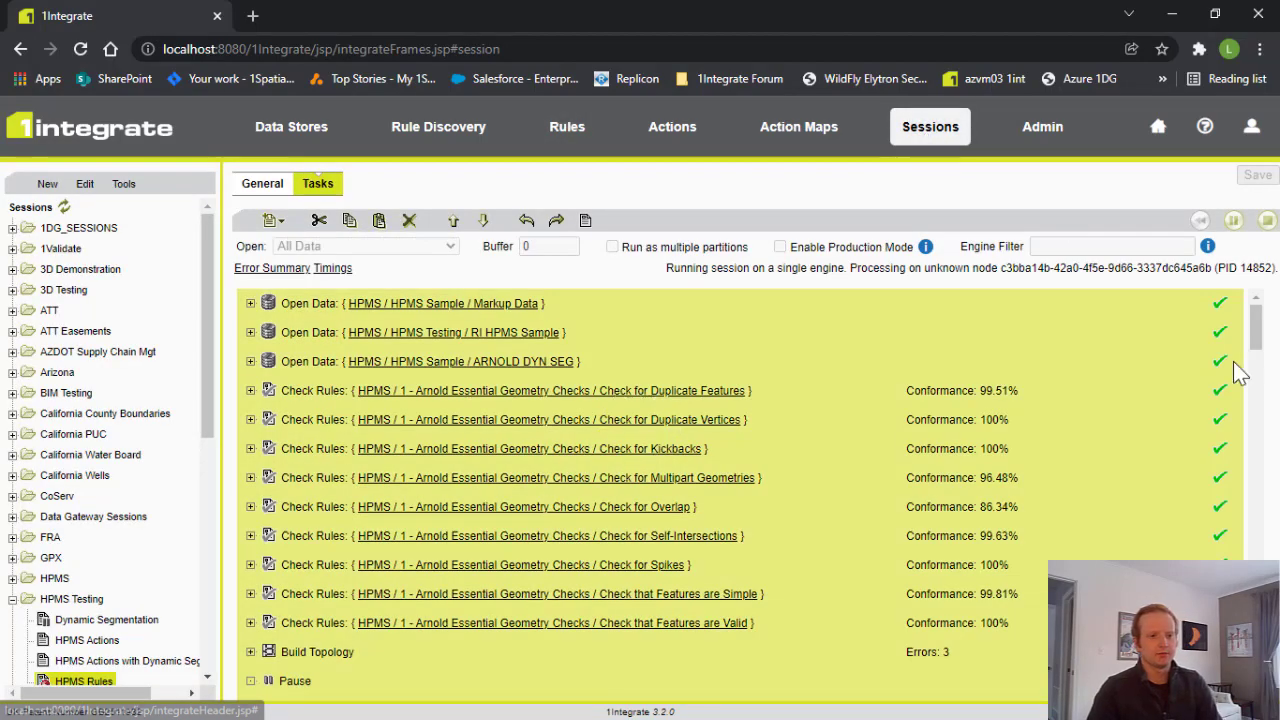
left_click_drag(1258, 350, 1260, 551)
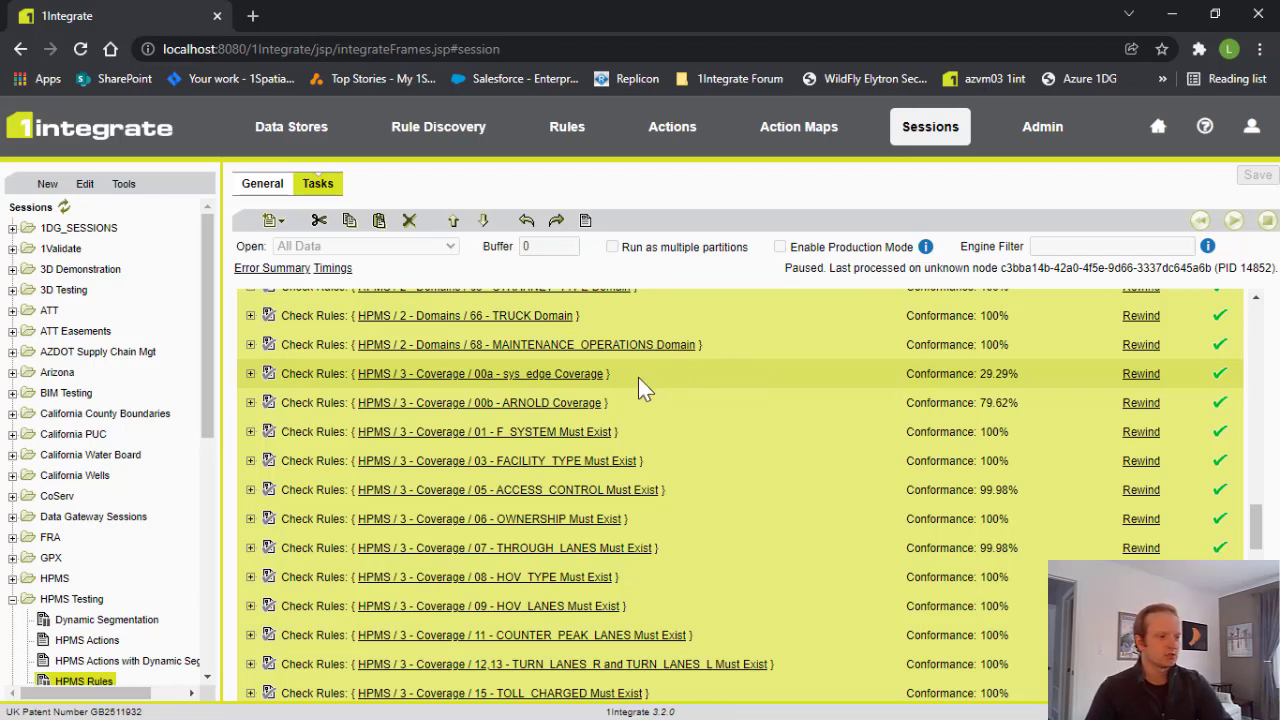
Step: Open the 00a - sys_edge Coverage rule's condition and scroll the Rules tree toward 00b - ARNOLD Coverage
left_click(588, 385)
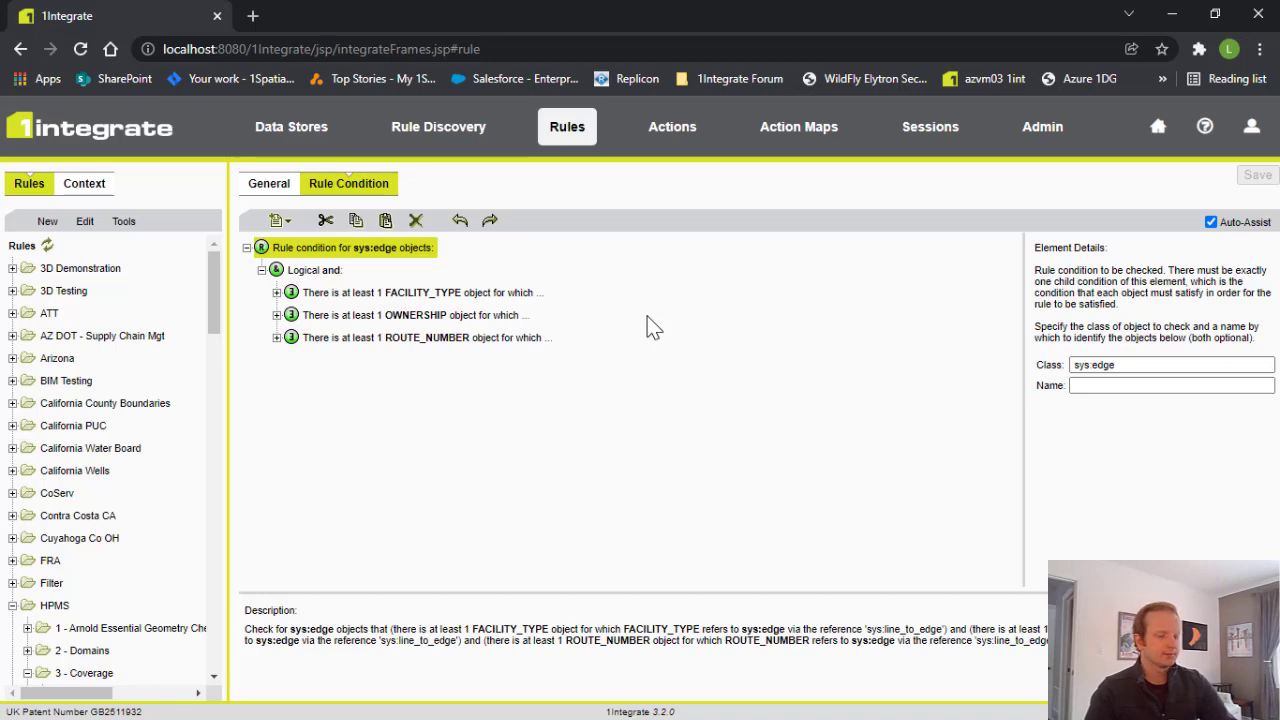
scroll(129, 491, "down", 3)
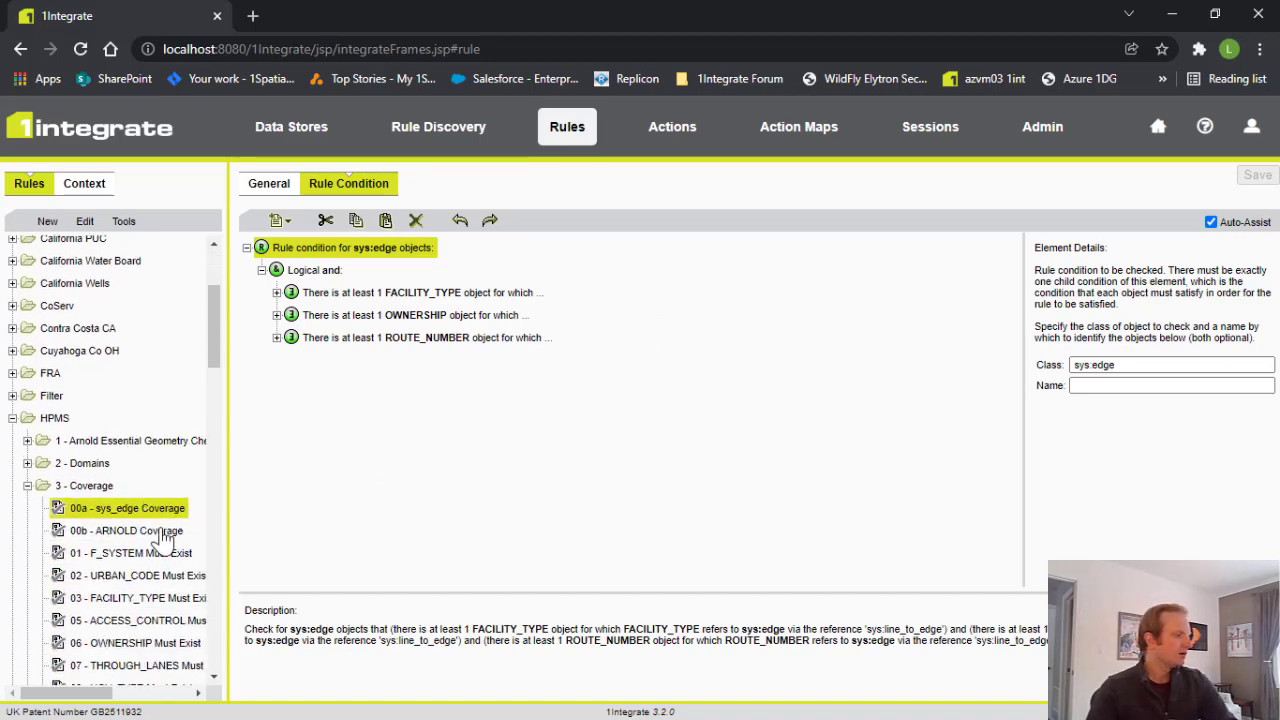
Step: Open 00b - ARNOLD Coverage, inspect its 'There is at least 1 ARNOLD object' node, then scroll the Rules tree
left_click(161, 532)
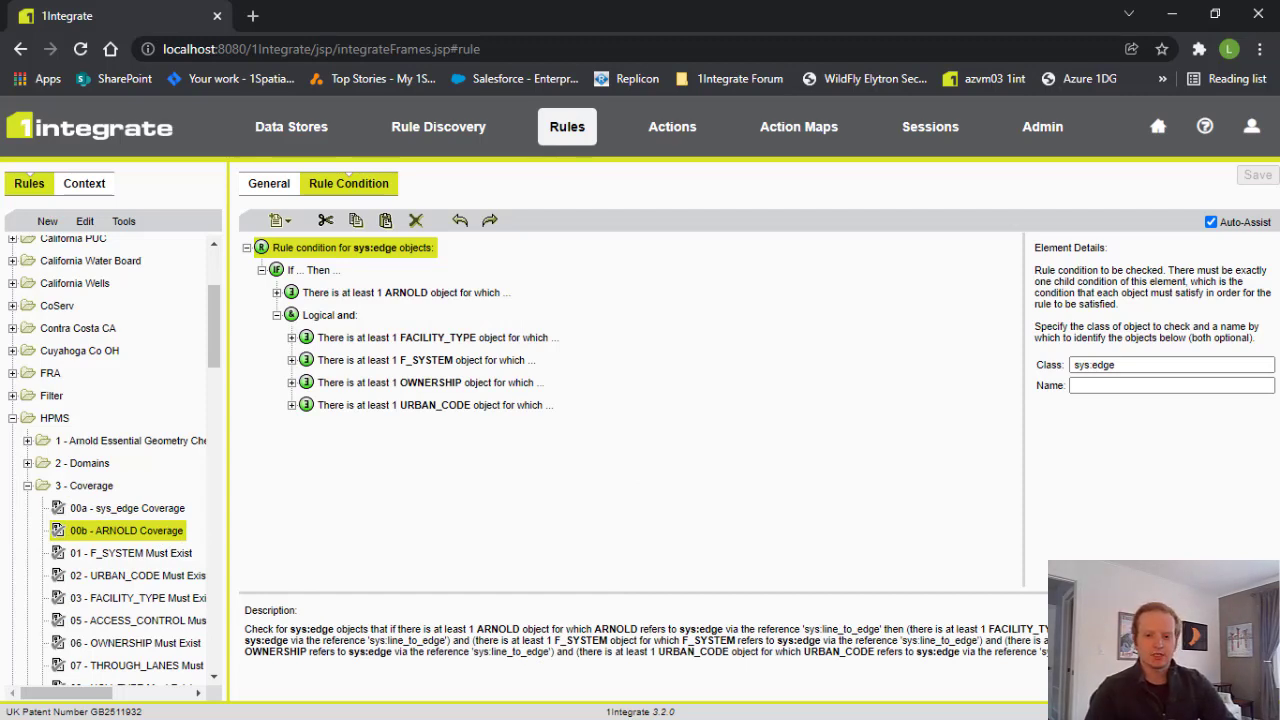
left_click(468, 297)
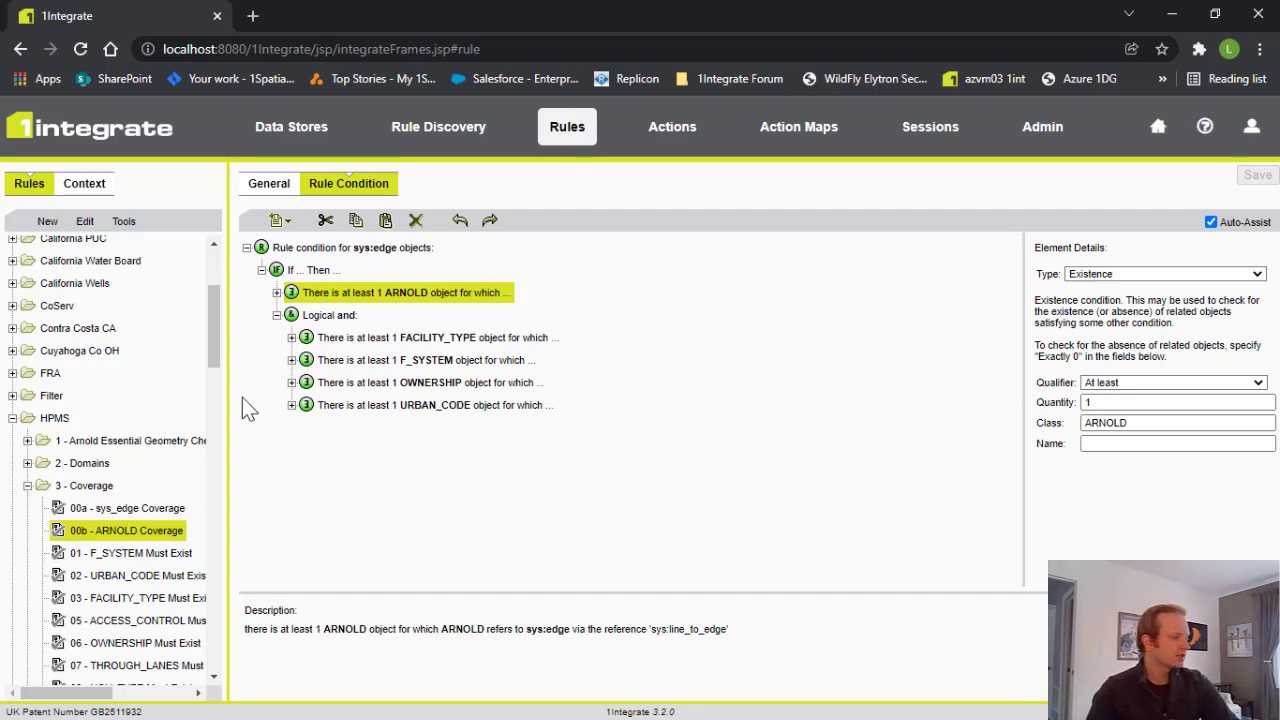
left_click_drag(212, 355, 207, 402)
Step: Select rule 15 - TOLL_CHARGED Must Exist to view its sys:line_to_edge condition
left_click(155, 530)
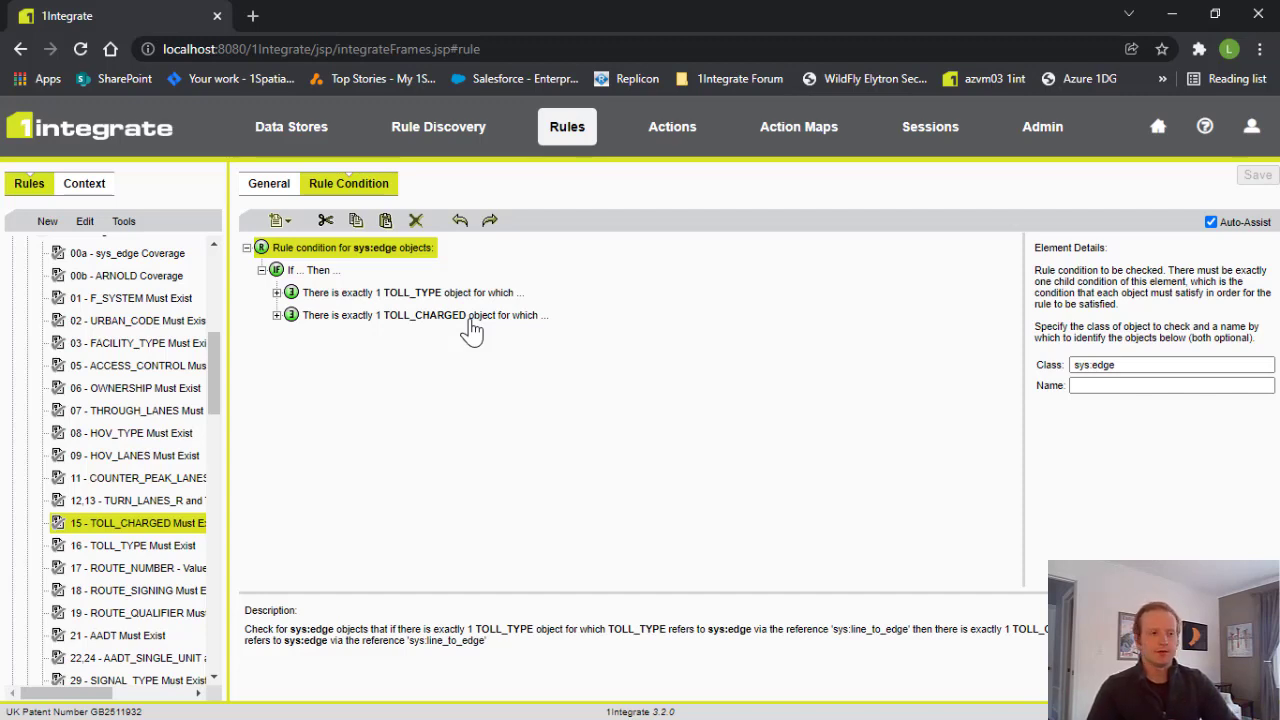
Step: Go back to the HPMS Rules session results and scroll down the task list
left_click(950, 135)
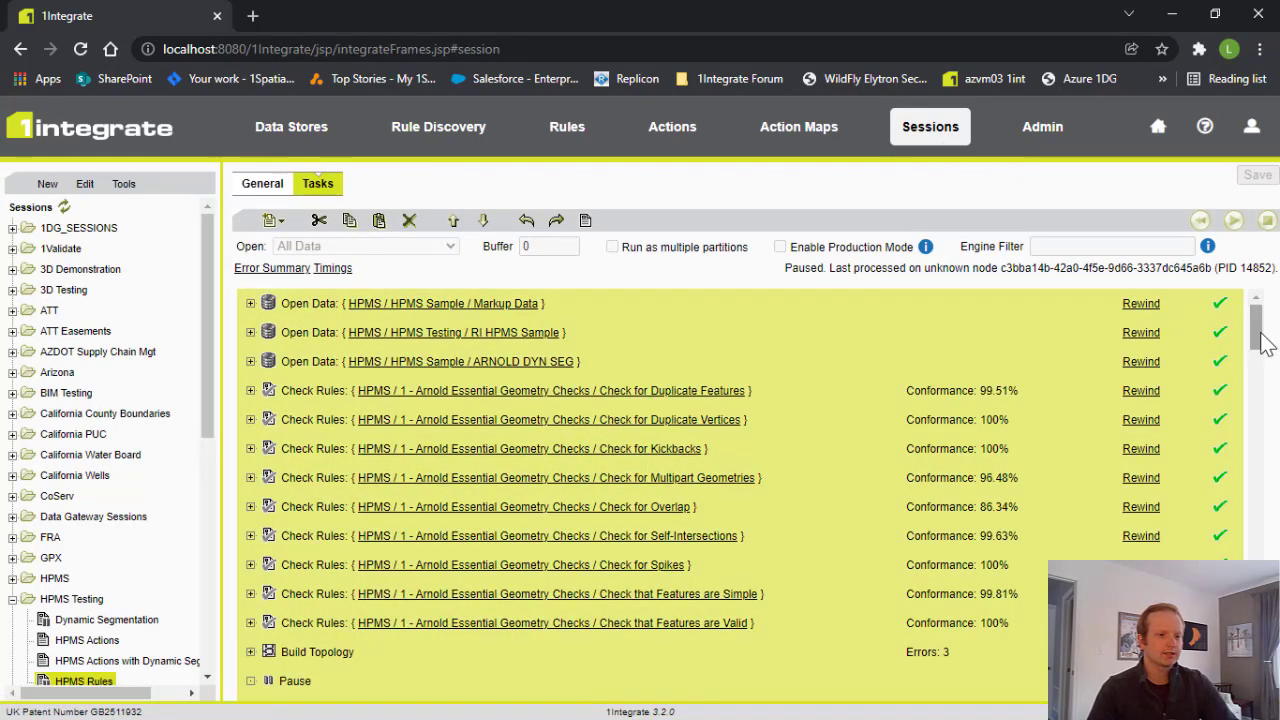
left_click_drag(1262, 338, 1256, 612)
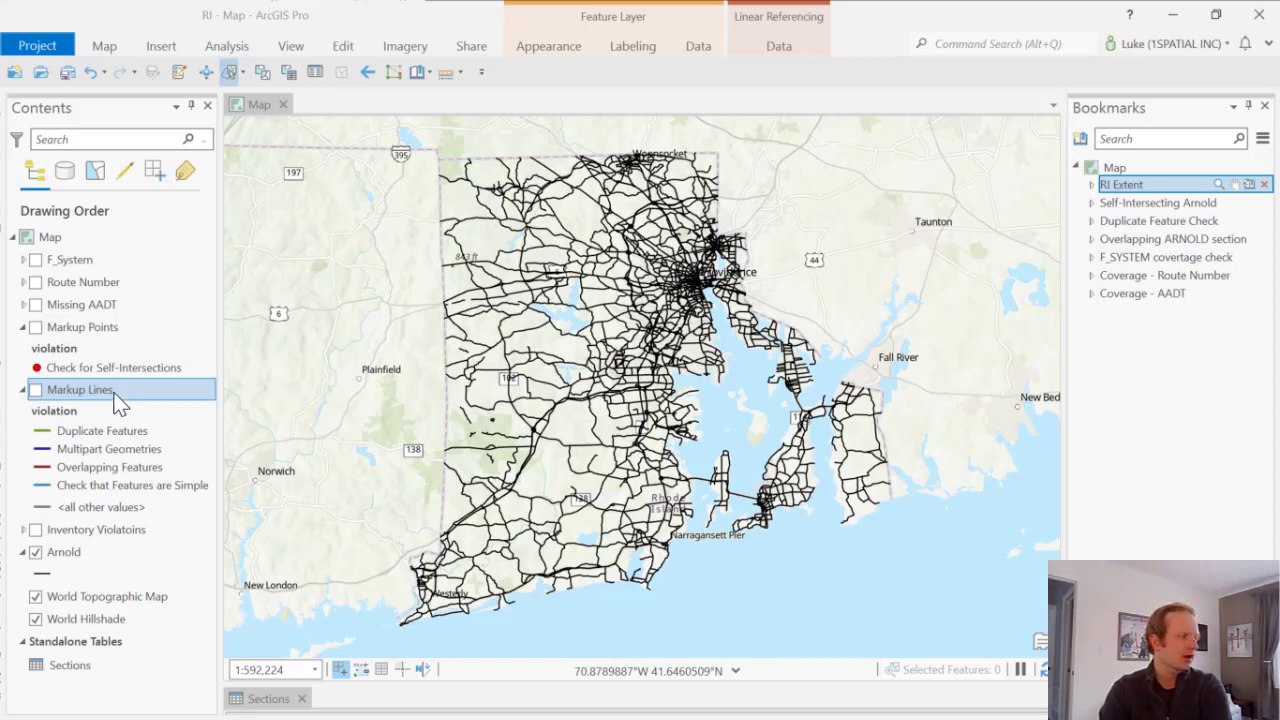
Step: Turn on the Markup Points layer, briefly toggling Markup Lines and the Inventory Violations legend
left_click(36, 391)
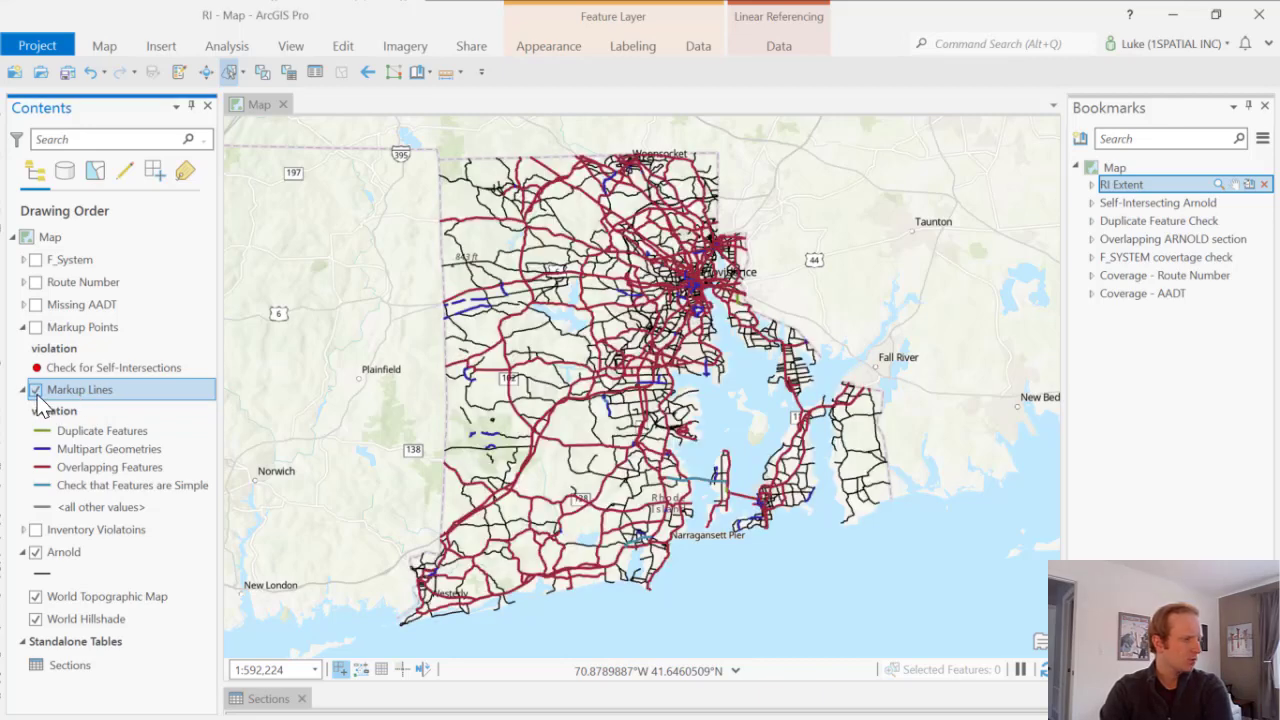
left_click(36, 391)
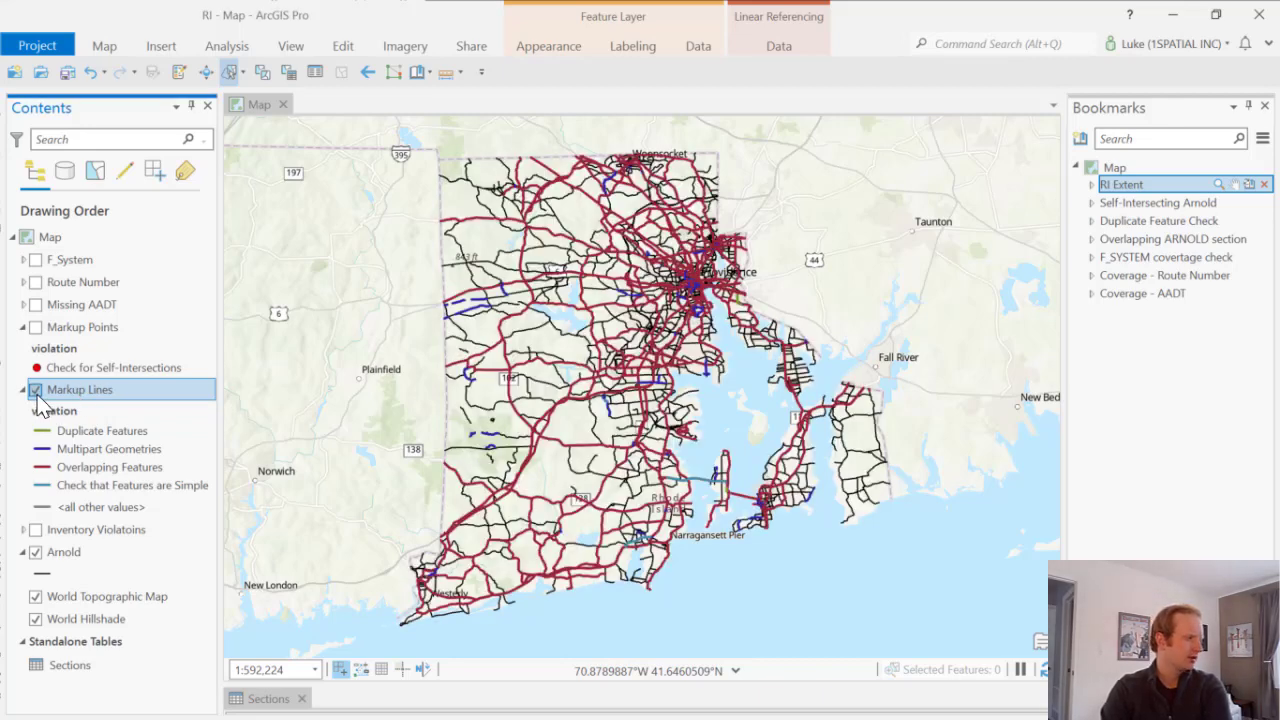
left_click(36, 328)
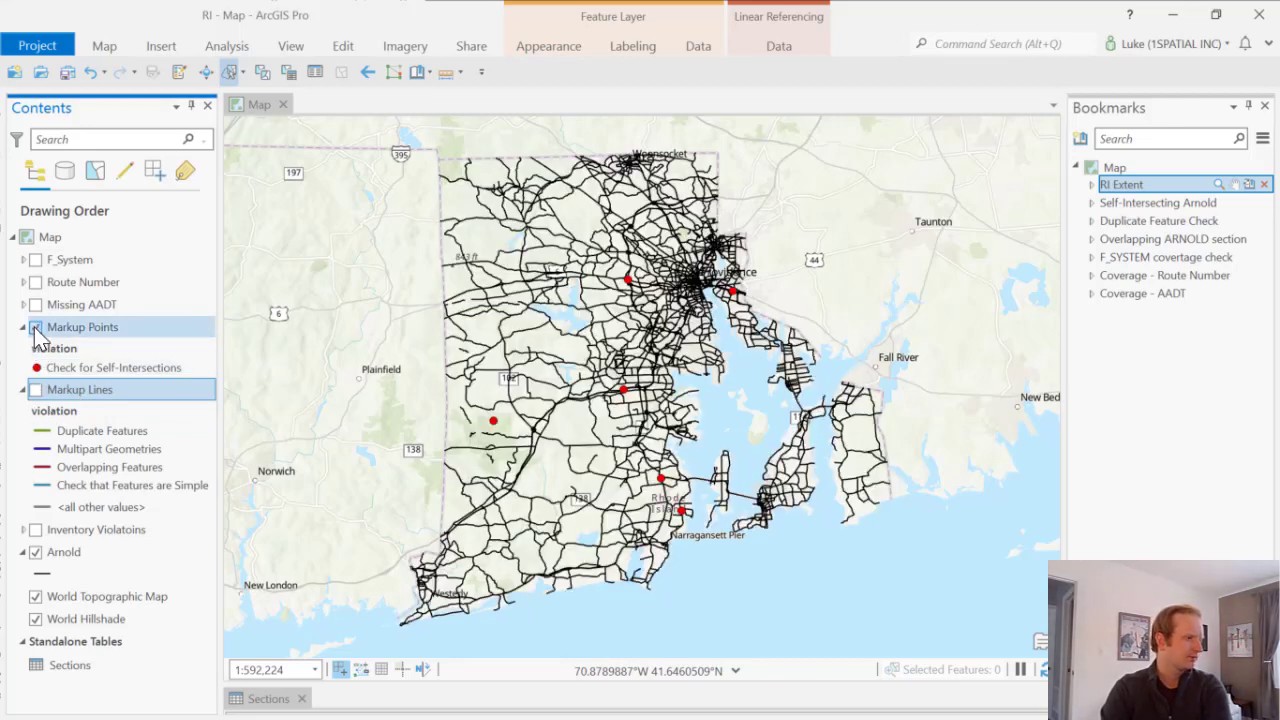
left_click(22, 531)
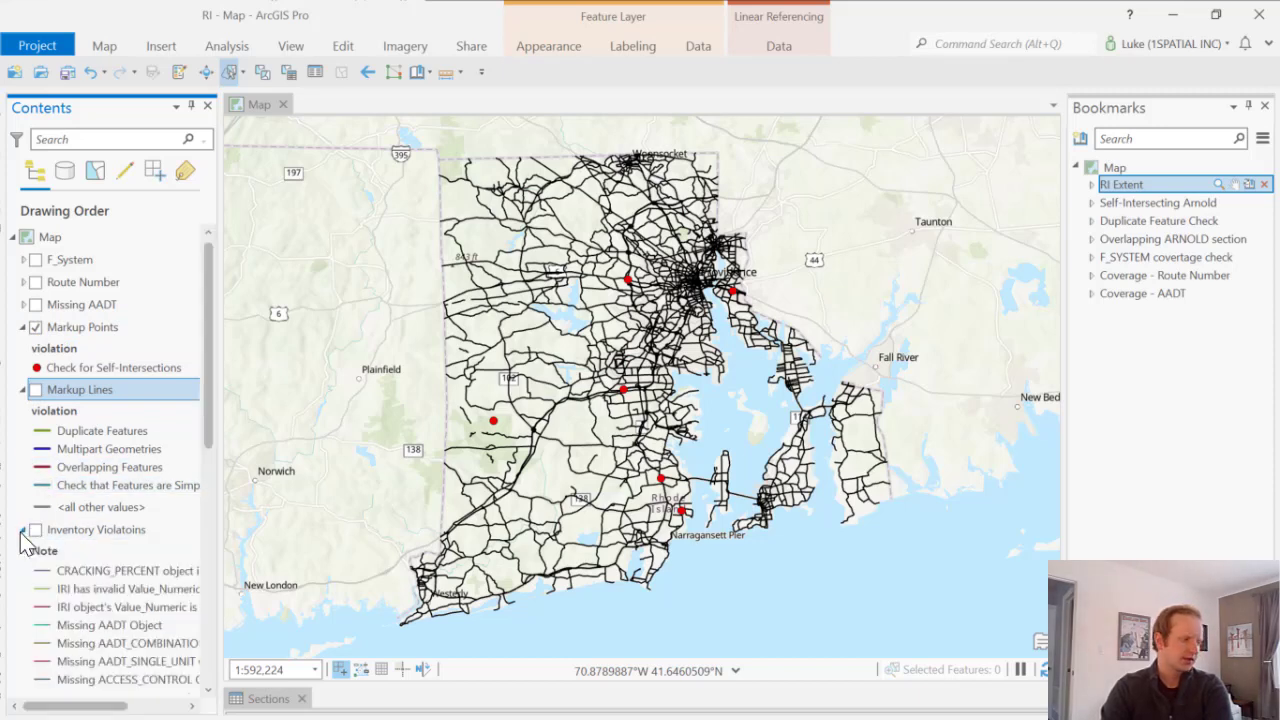
left_click(22, 531)
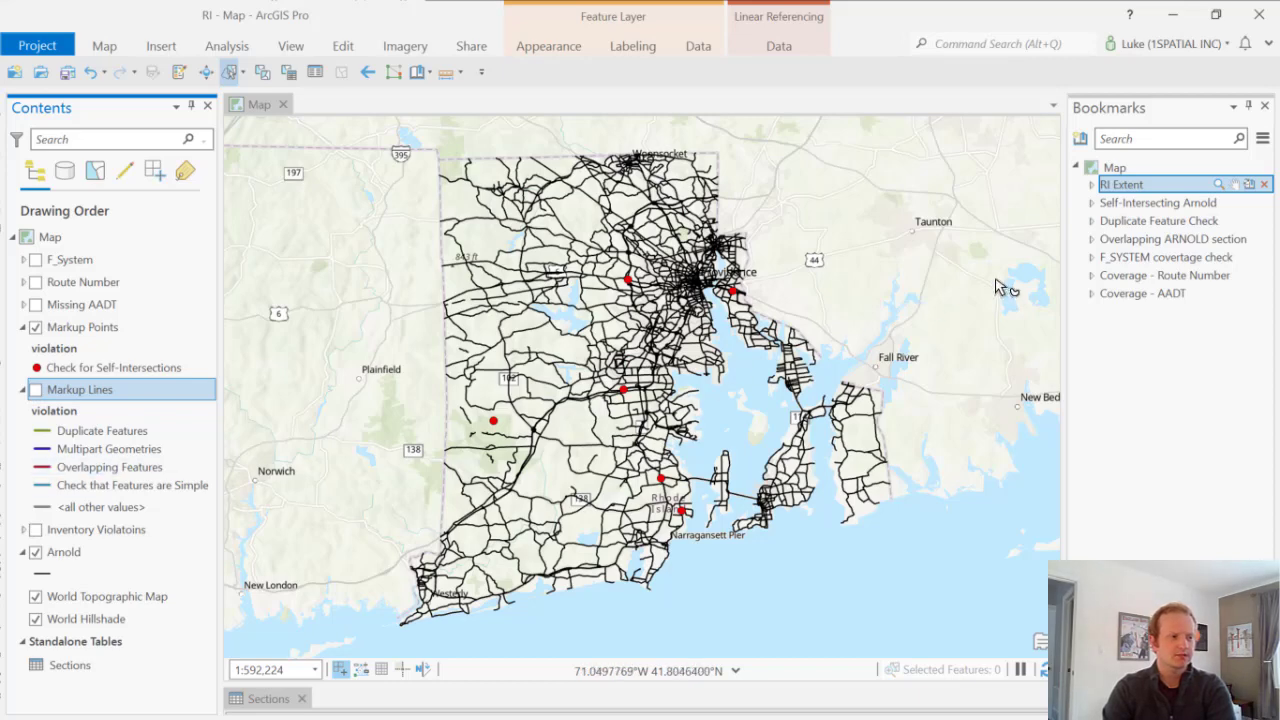
Step: Zoom to the Self-Intersecting Arnold bookmark, select then clear the crossing roads, and redisplay Markup Lines
left_click(1133, 202)
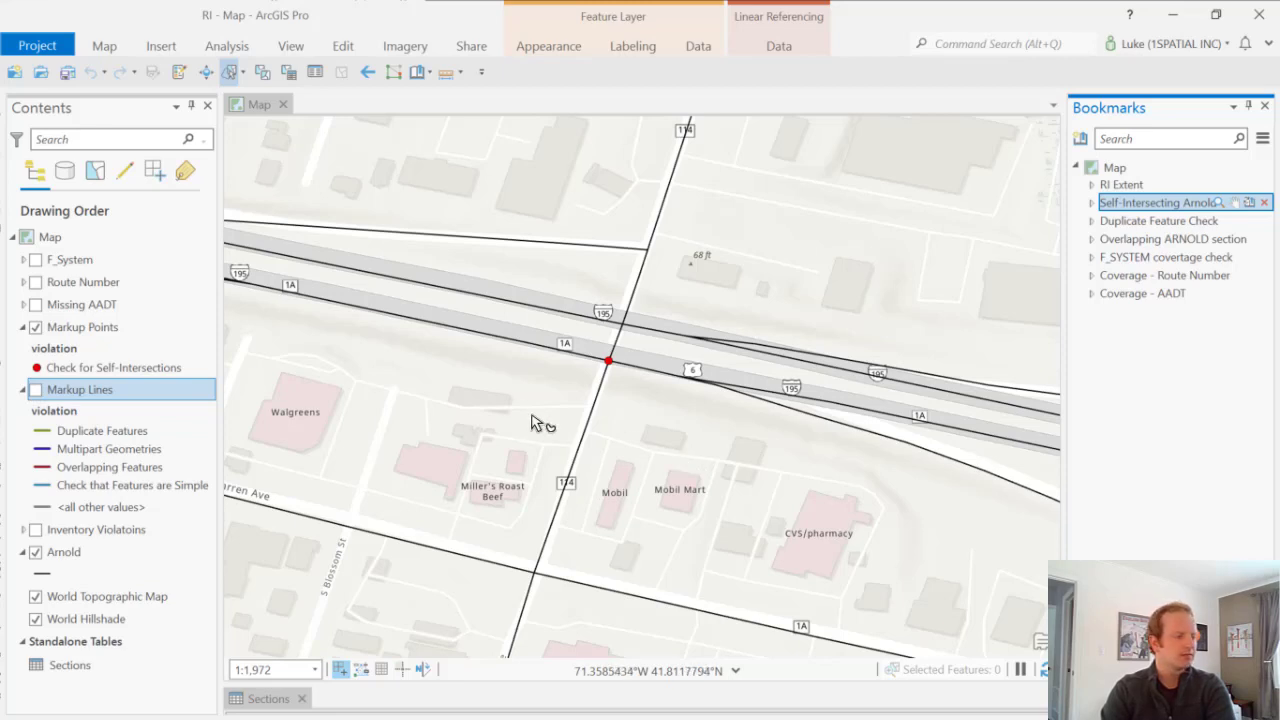
left_click(592, 362)
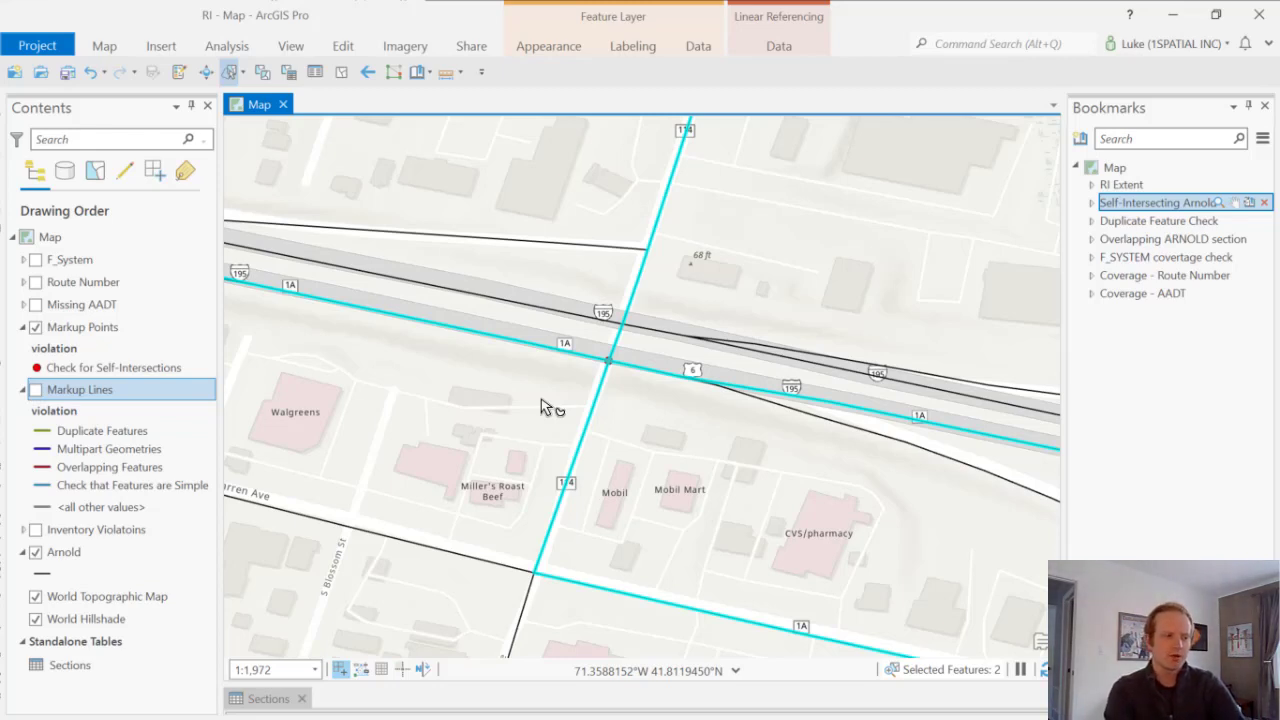
left_click(540, 408)
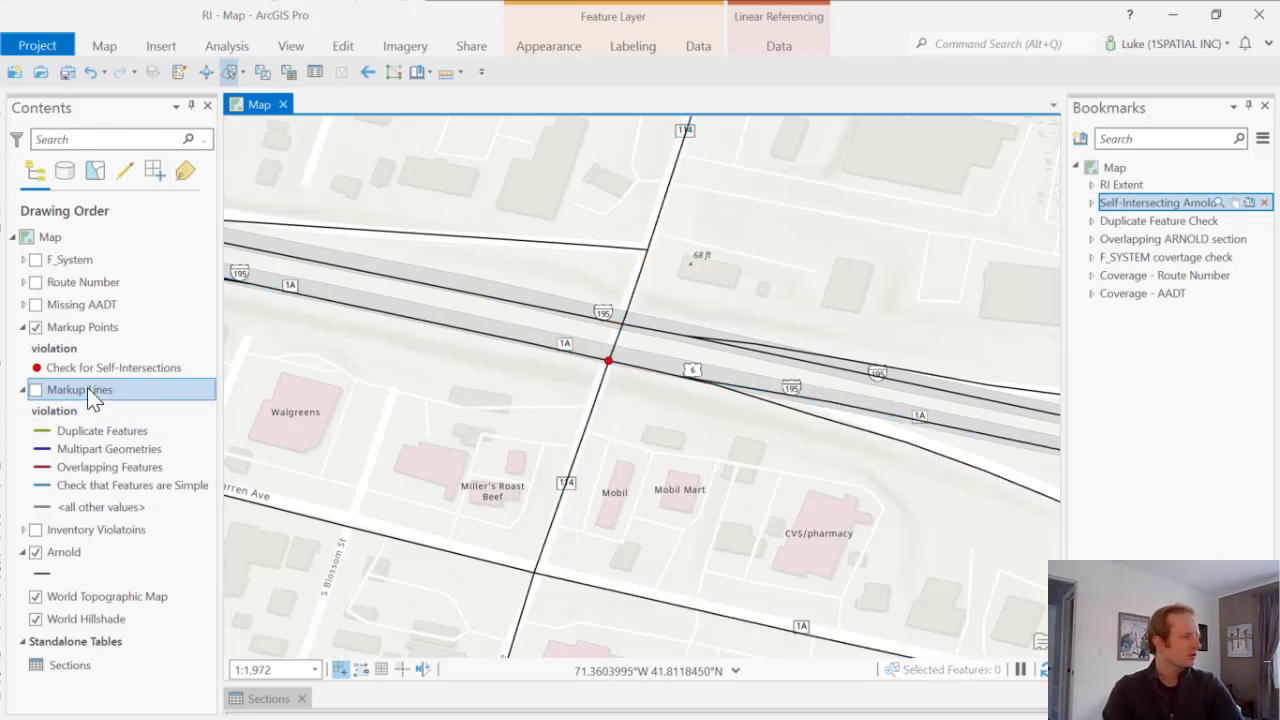
left_click(36, 390)
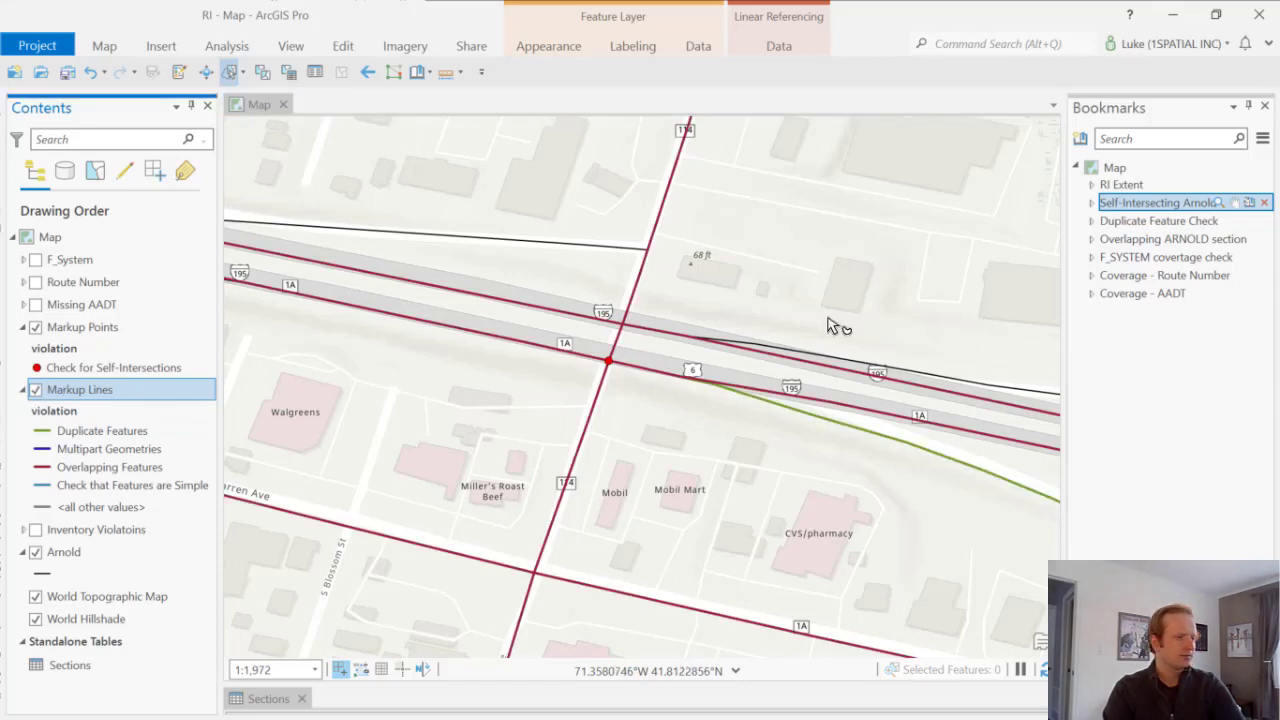
Step: At the Duplicate Feature Check bookmark, select the green duplicate line and inspect feature 999700's attributes
left_click(1189, 229)
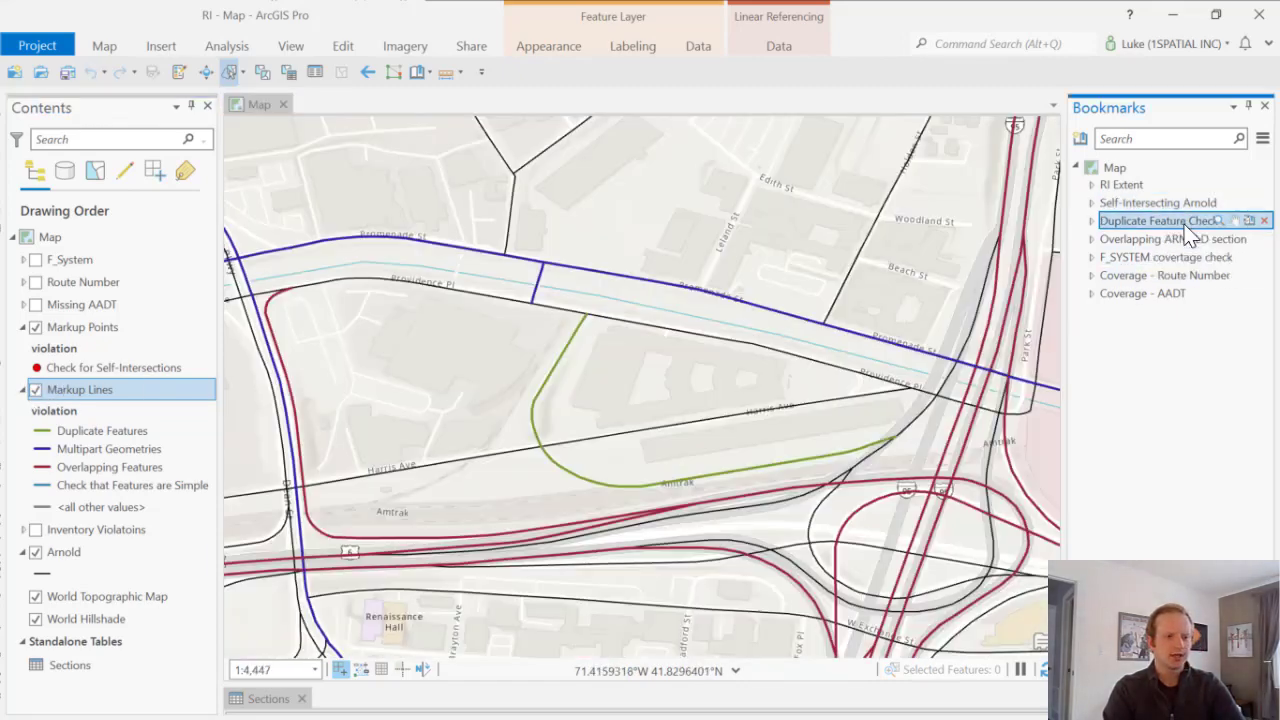
left_click(148, 430)
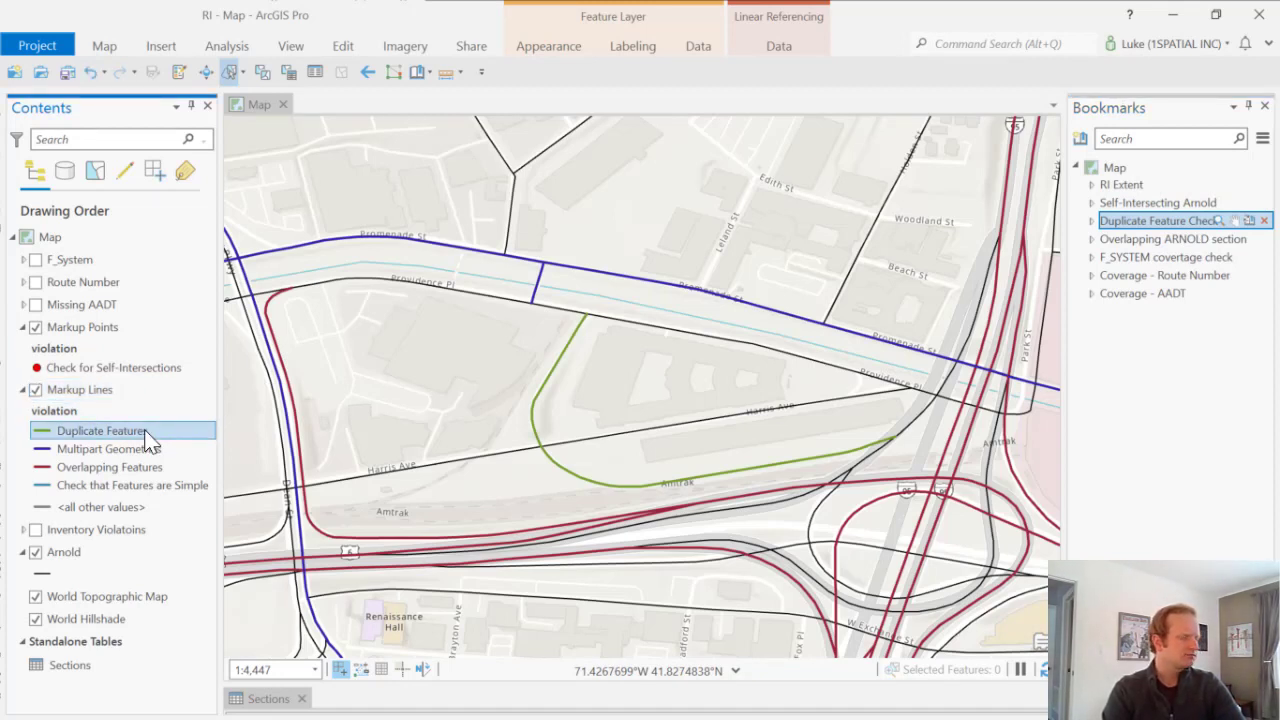
left_click(585, 386)
left_click_drag(585, 386, 590, 390)
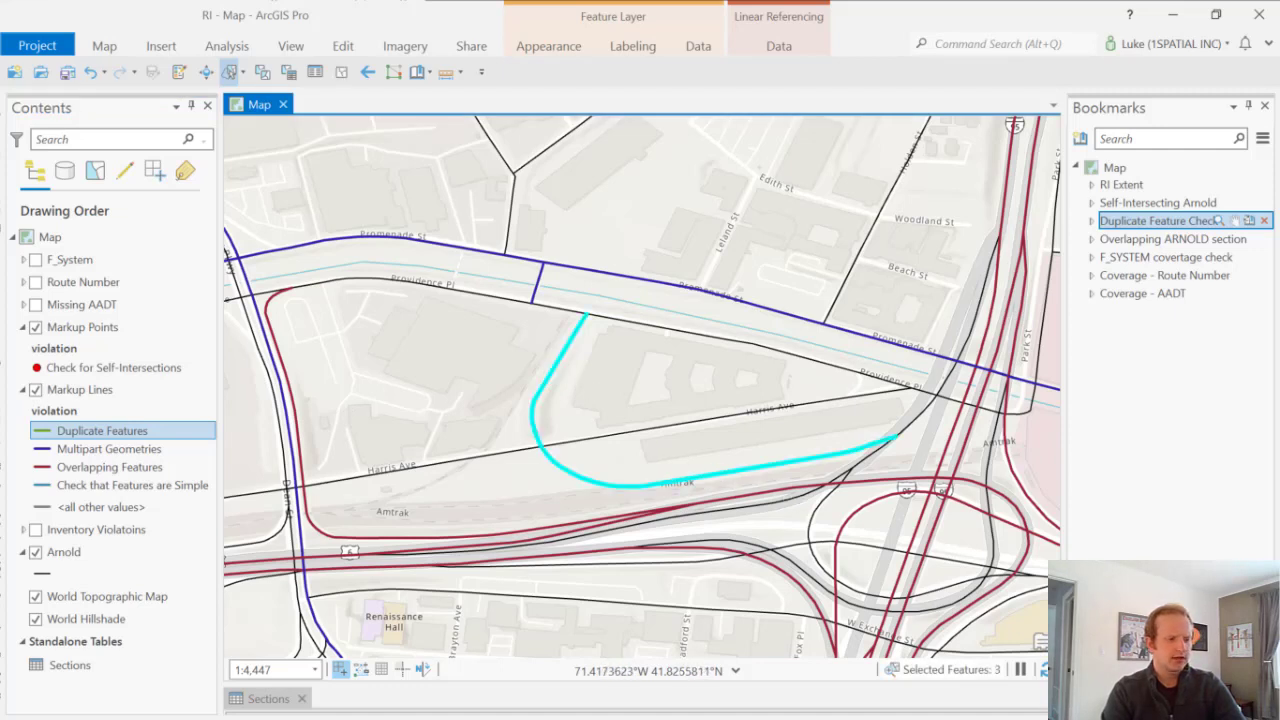
left_click(1164, 267)
left_click(1158, 286)
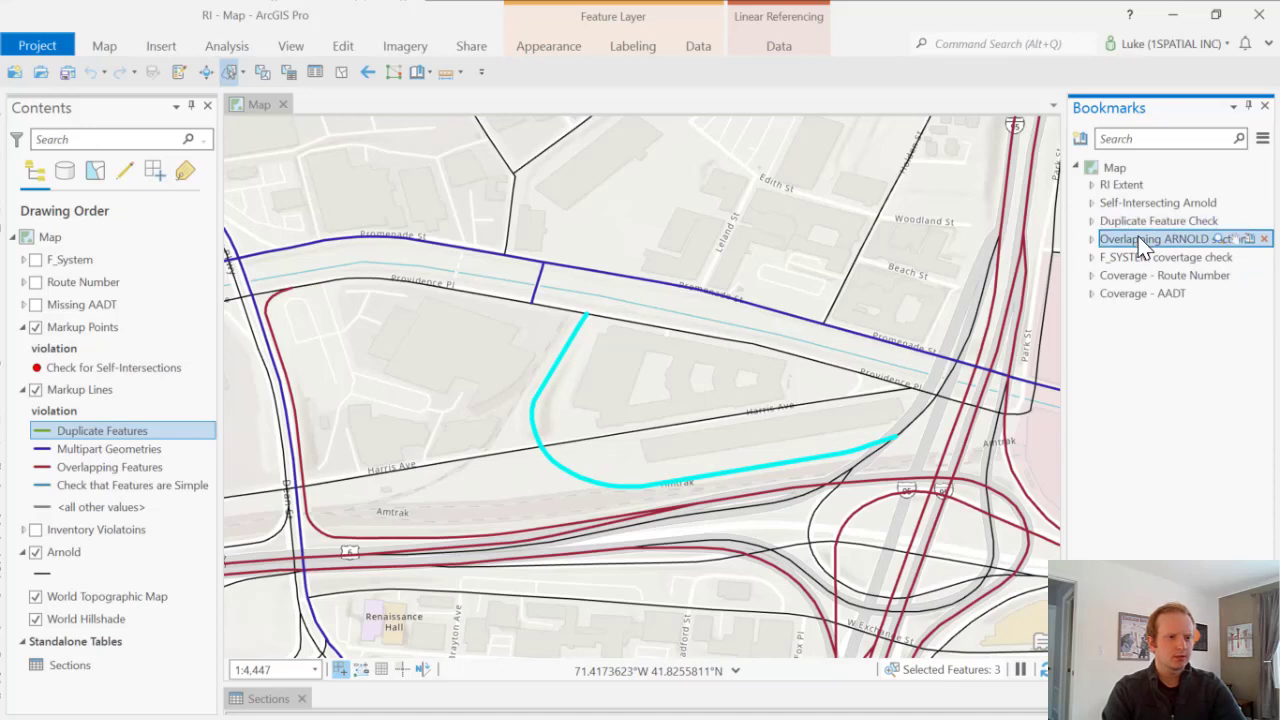
Step: Zoom to the Overlapping ARNOLD section bookmark near Usquepaug and clear the selected roads
left_click(1143, 240)
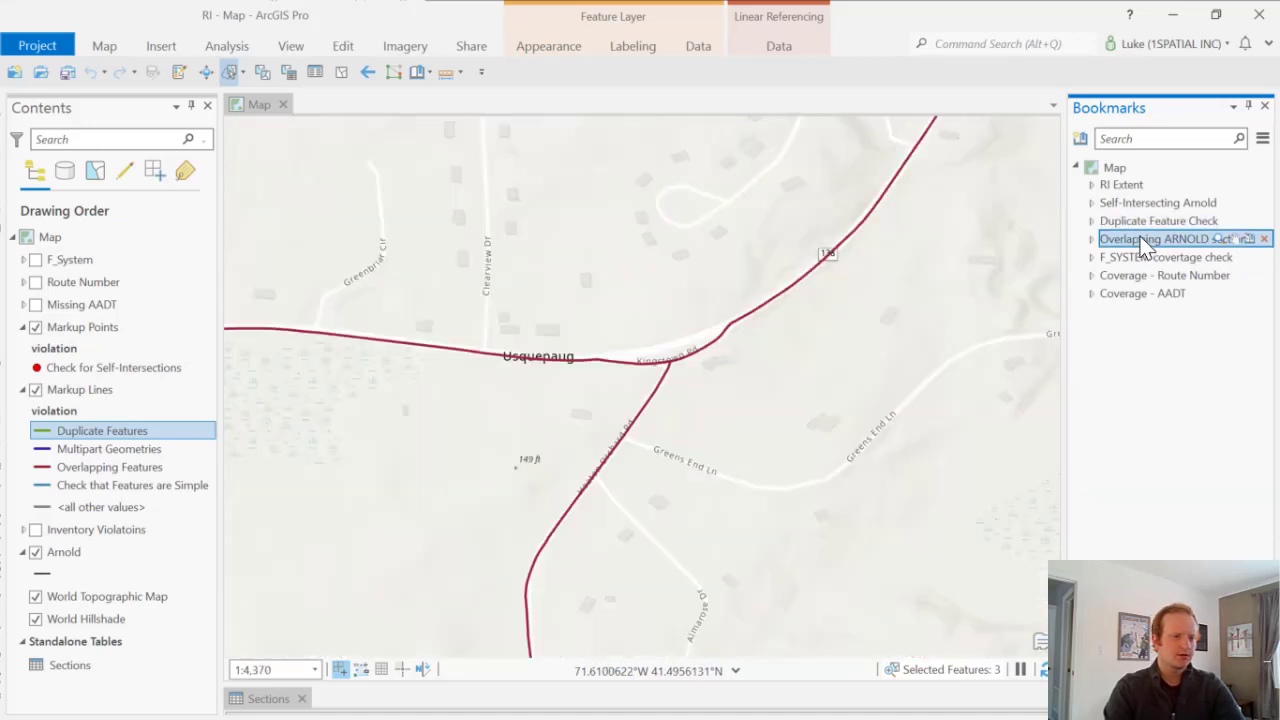
left_click(572, 490)
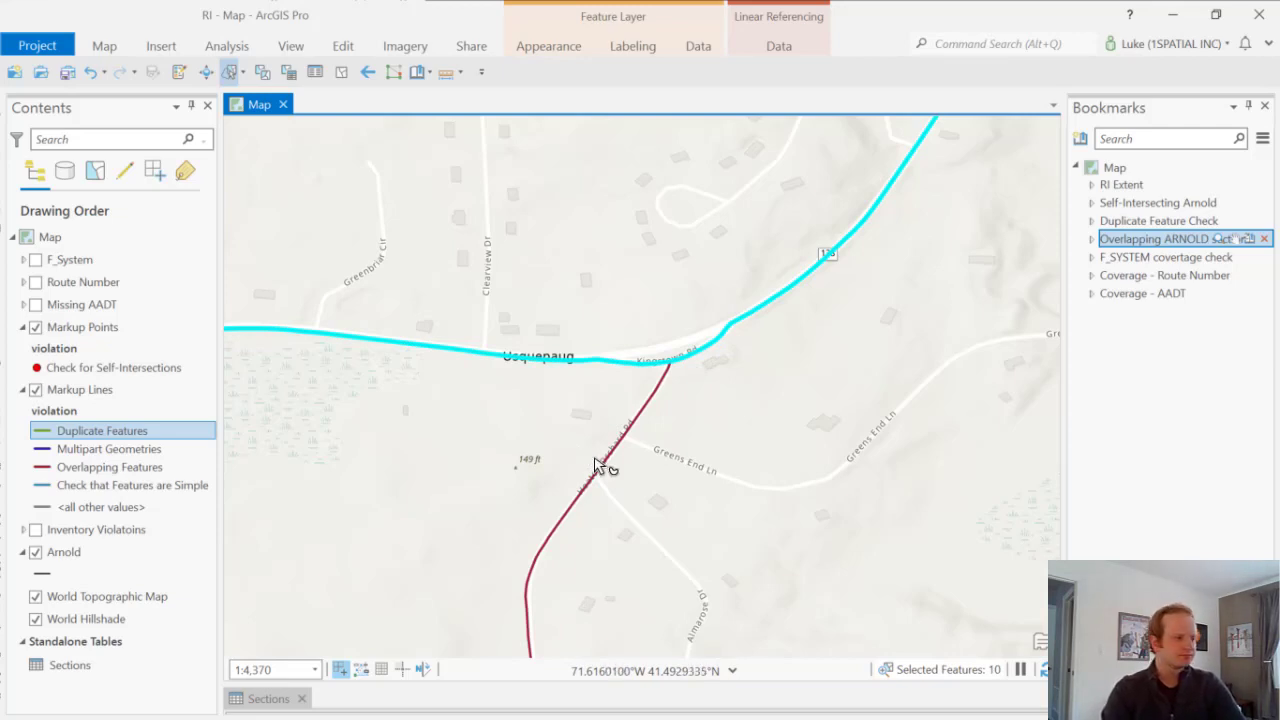
left_click(515, 462)
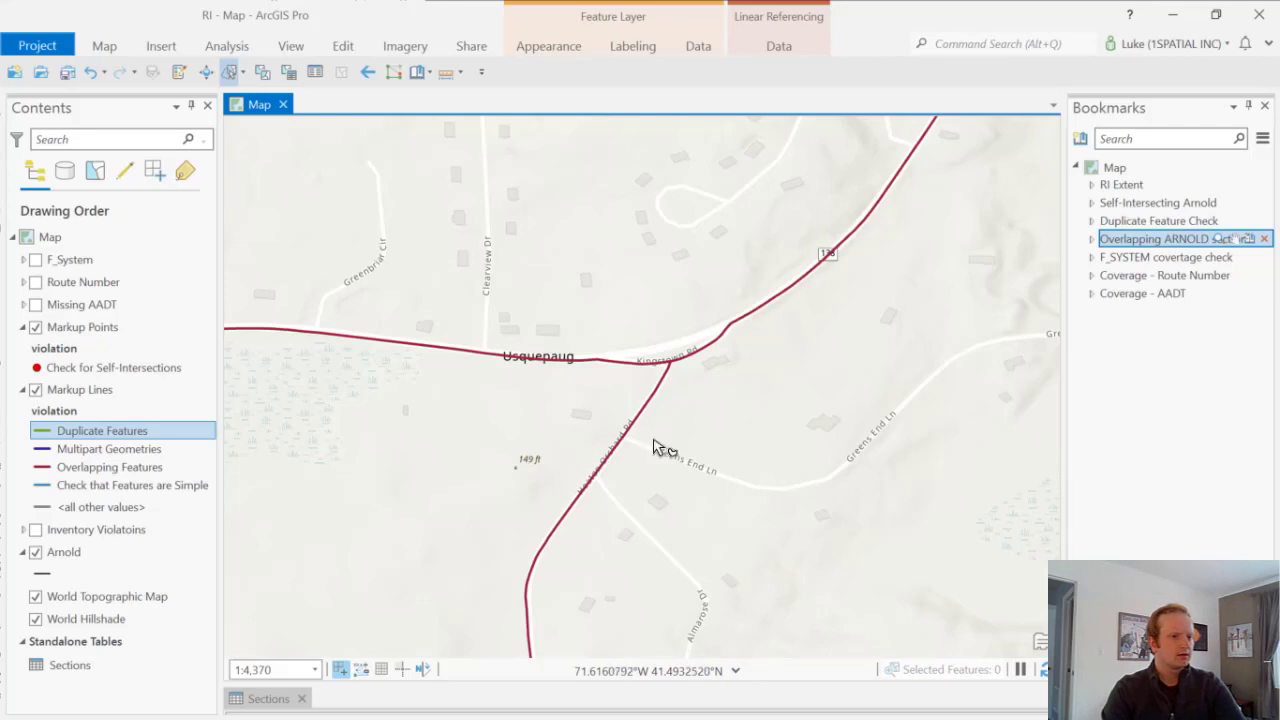
Step: At the F_SYSTEM bookmark, hide the Markup Lines and Points and show F_System with Missing F_System
left_click(1180, 259)
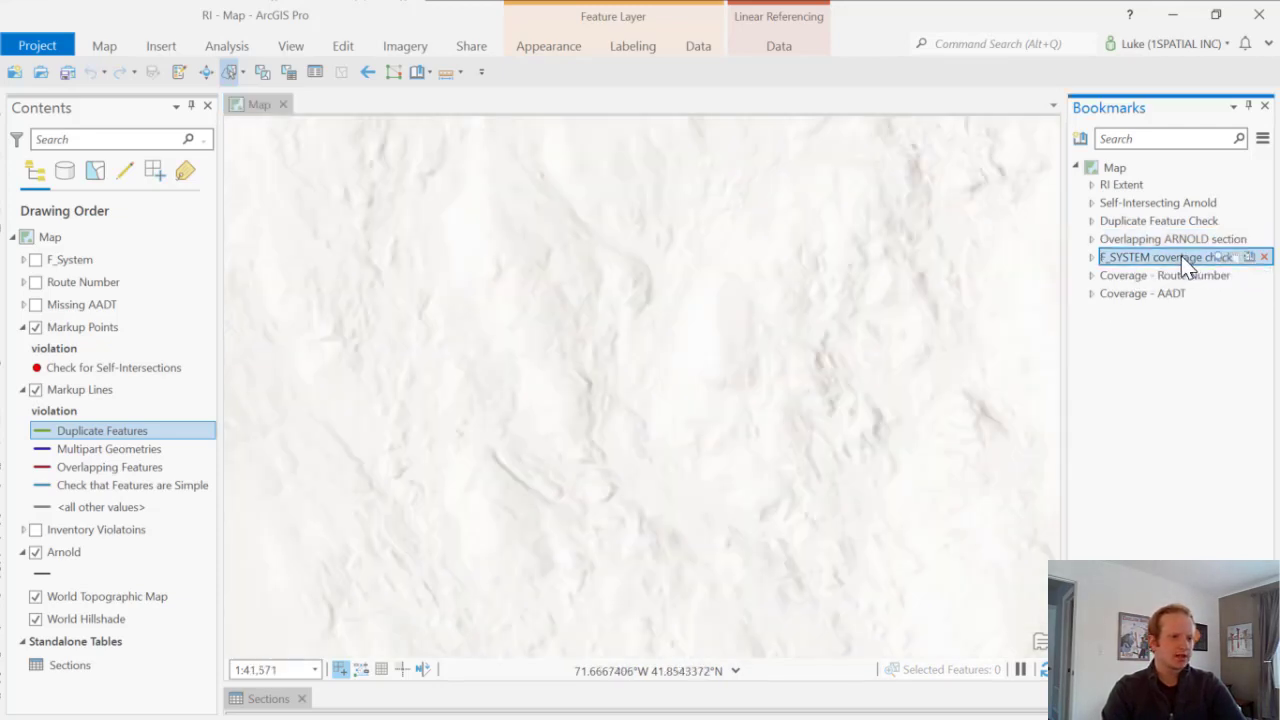
left_click(35, 389)
left_click(35, 327)
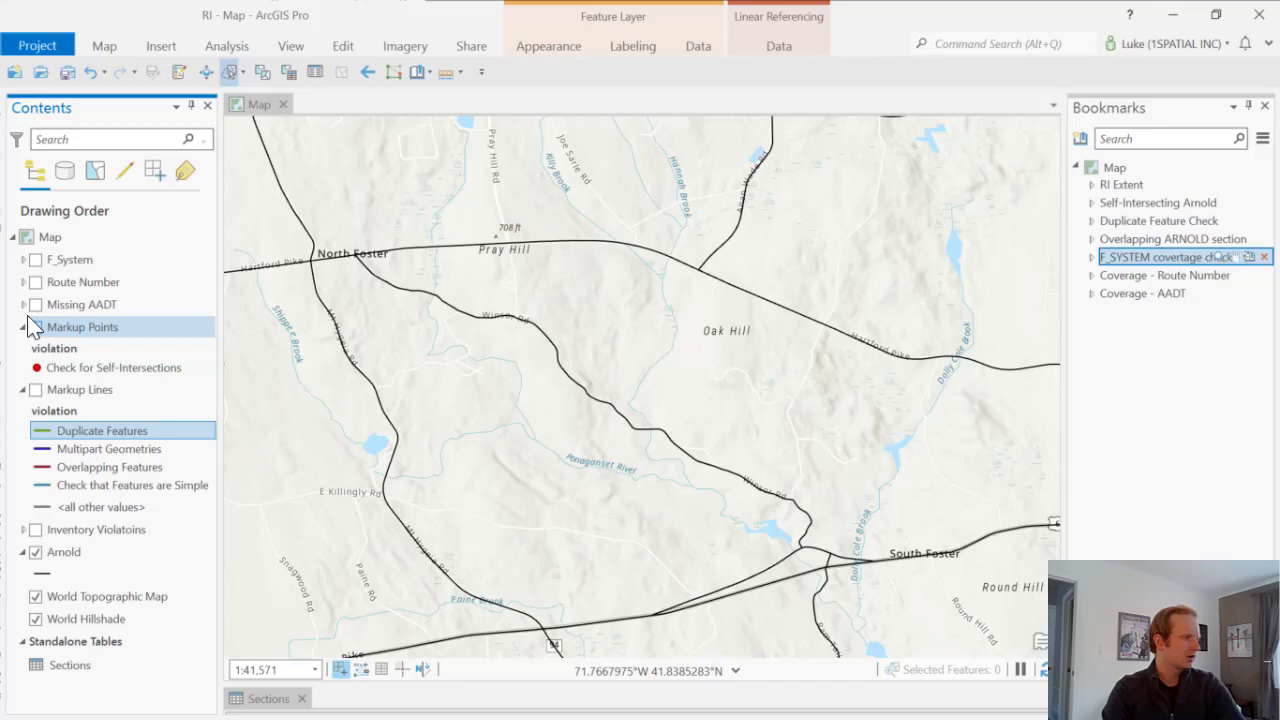
left_click(23, 260)
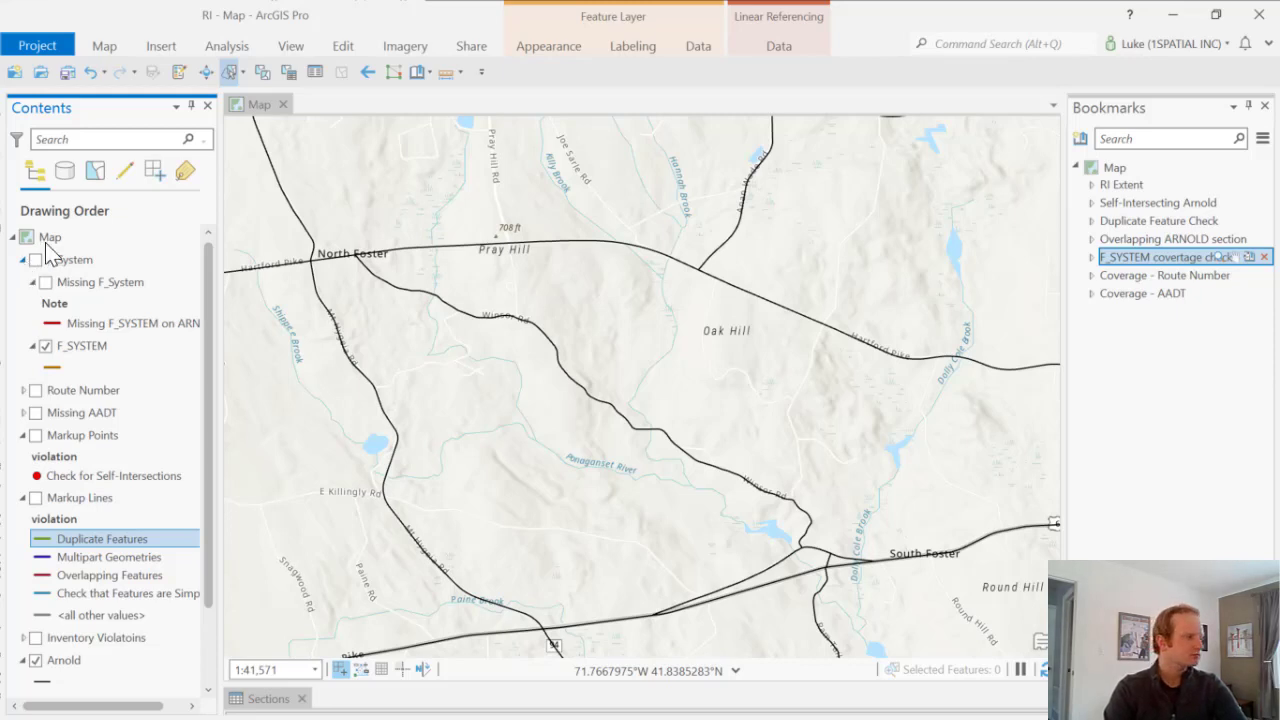
left_click(36, 260)
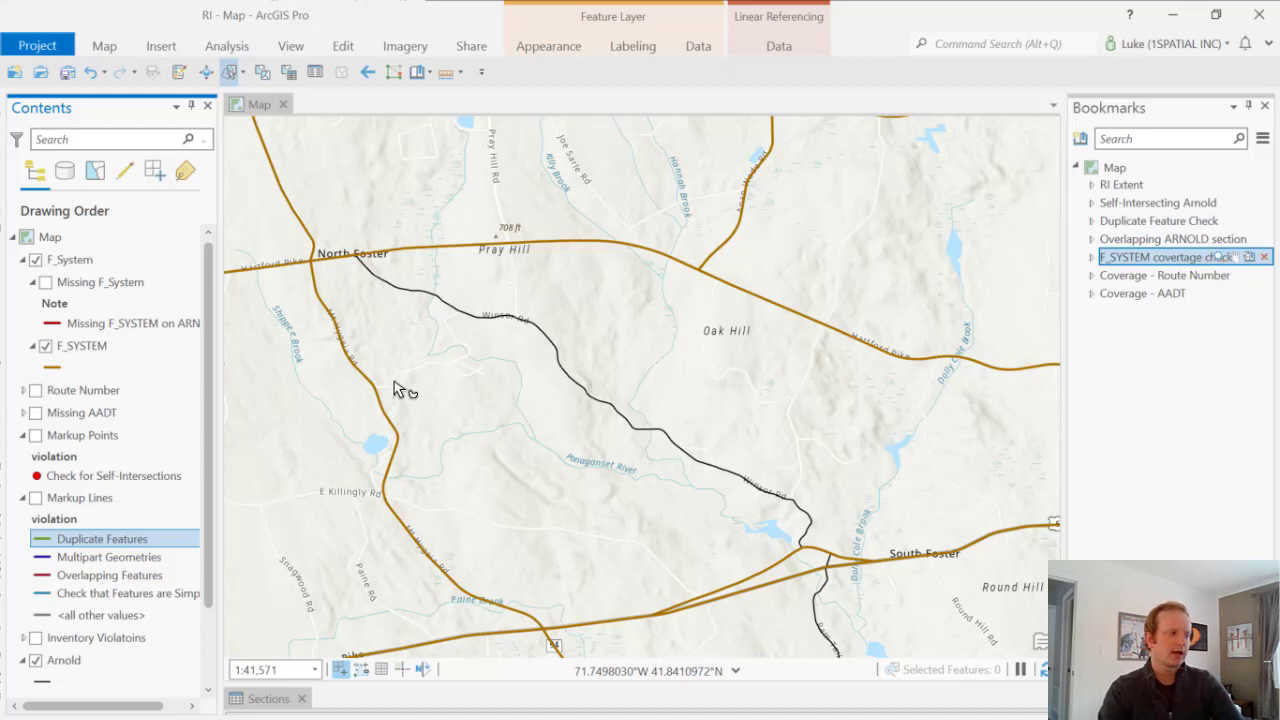
left_click(46, 282)
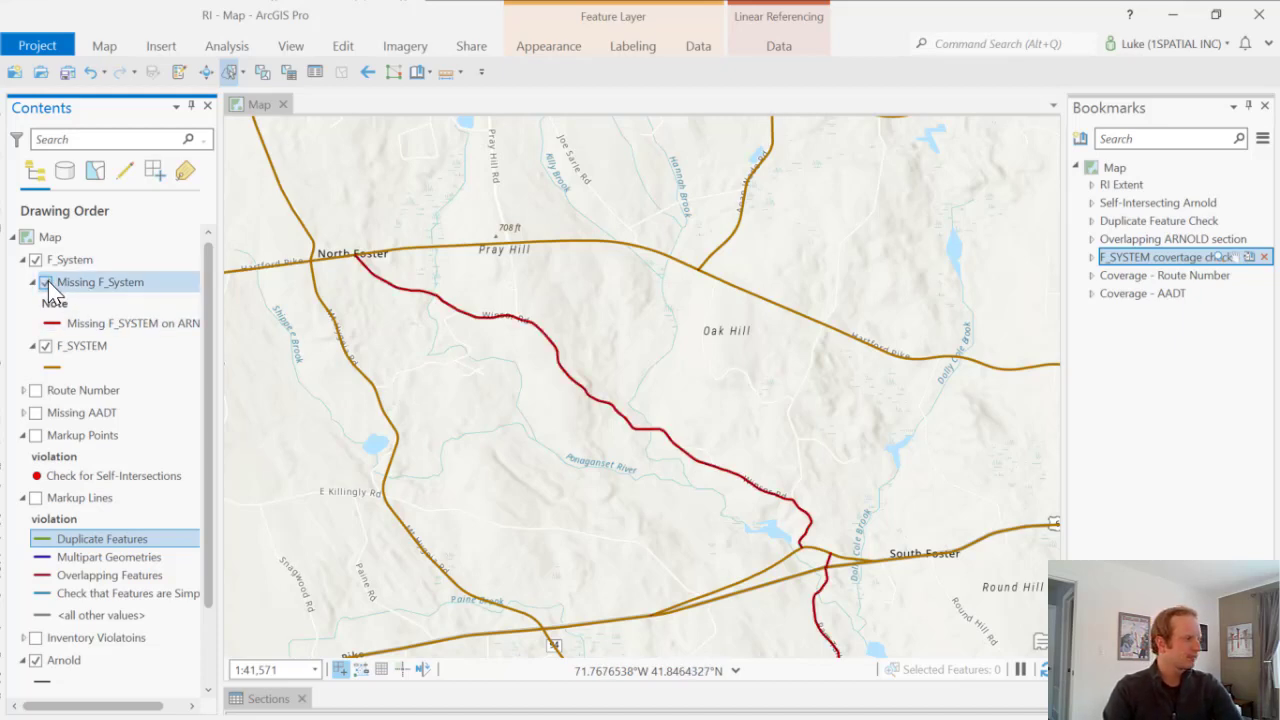
Step: Hide the F_System layers and go to the Coverage - Route Number bookmark
left_click(42, 262)
left_click(37, 260)
left_click(1150, 276)
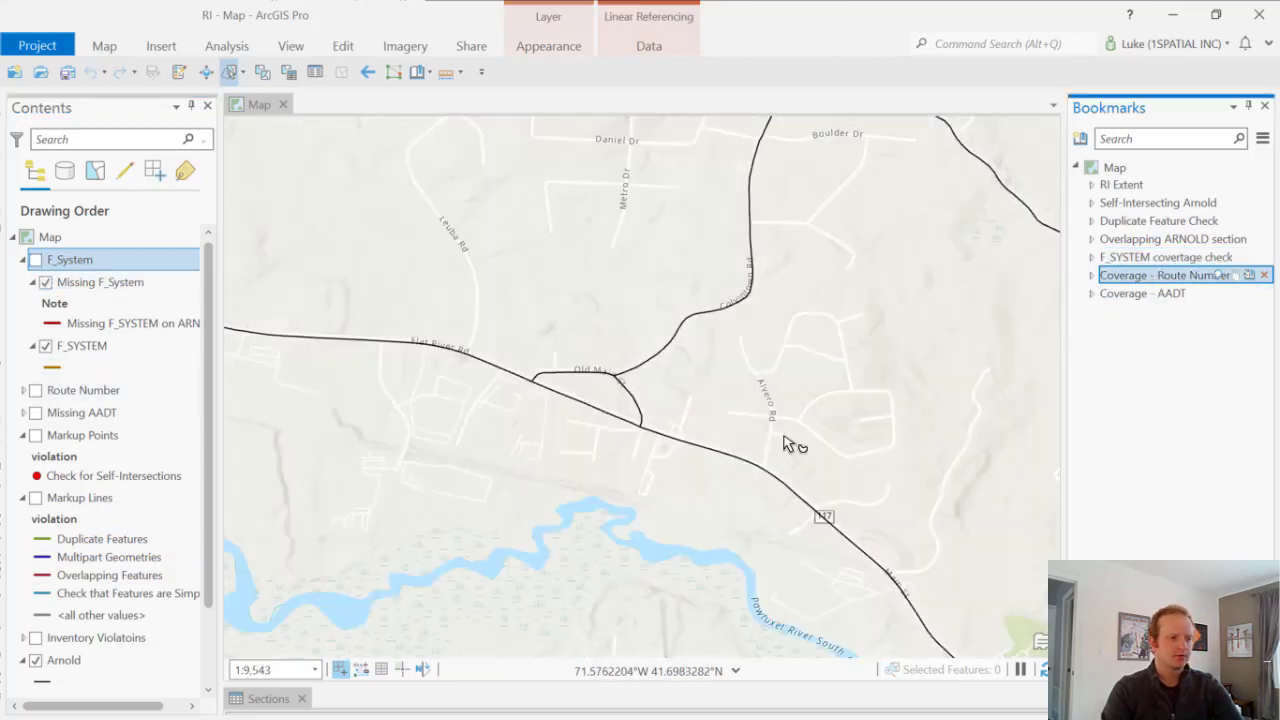
Step: Show Route Number with Missing Route Number in red, then hide and collapse it and expand Missing AADT
left_click(23, 391)
left_click(35, 391)
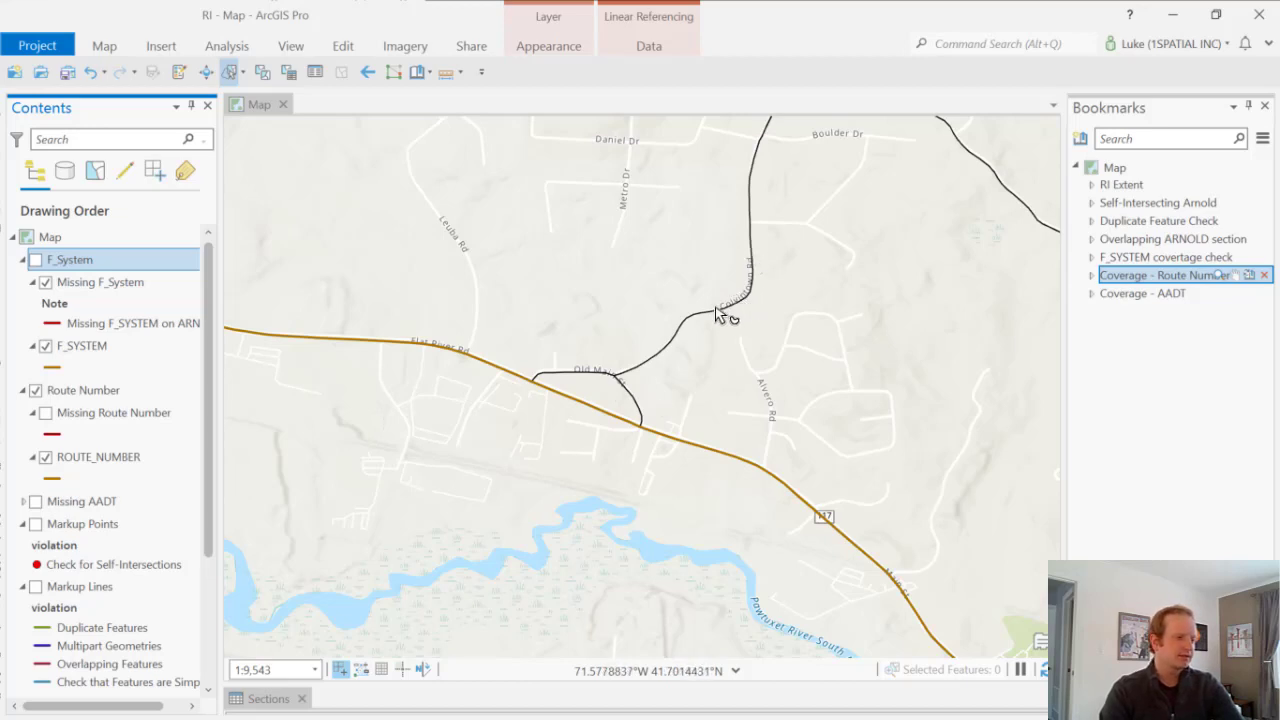
left_click(45, 414)
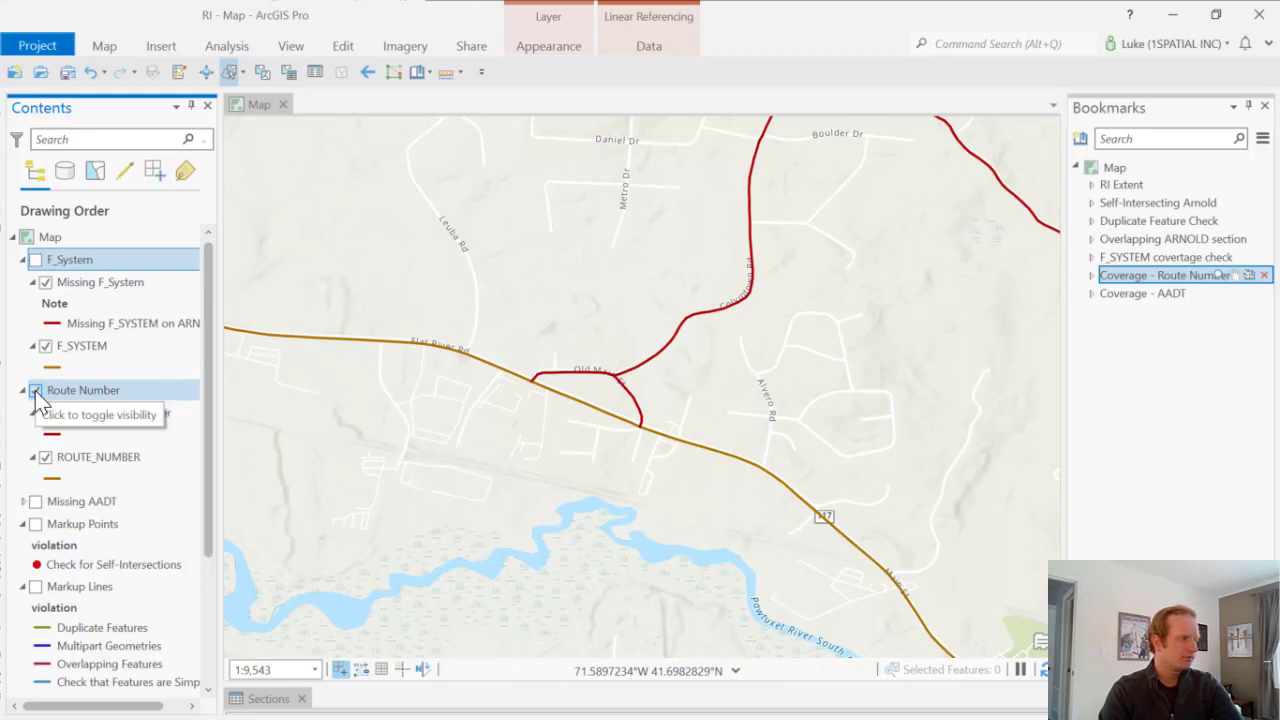
left_click(35, 390)
left_click(23, 390)
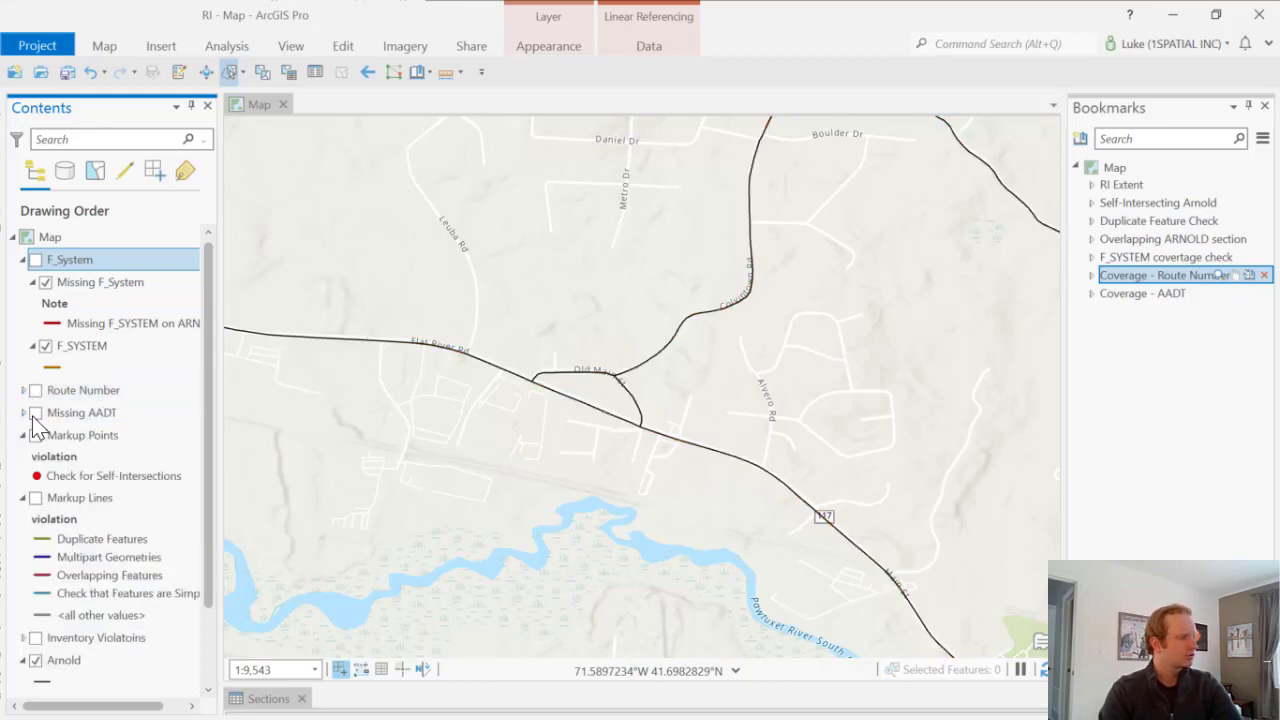
left_click(24, 413)
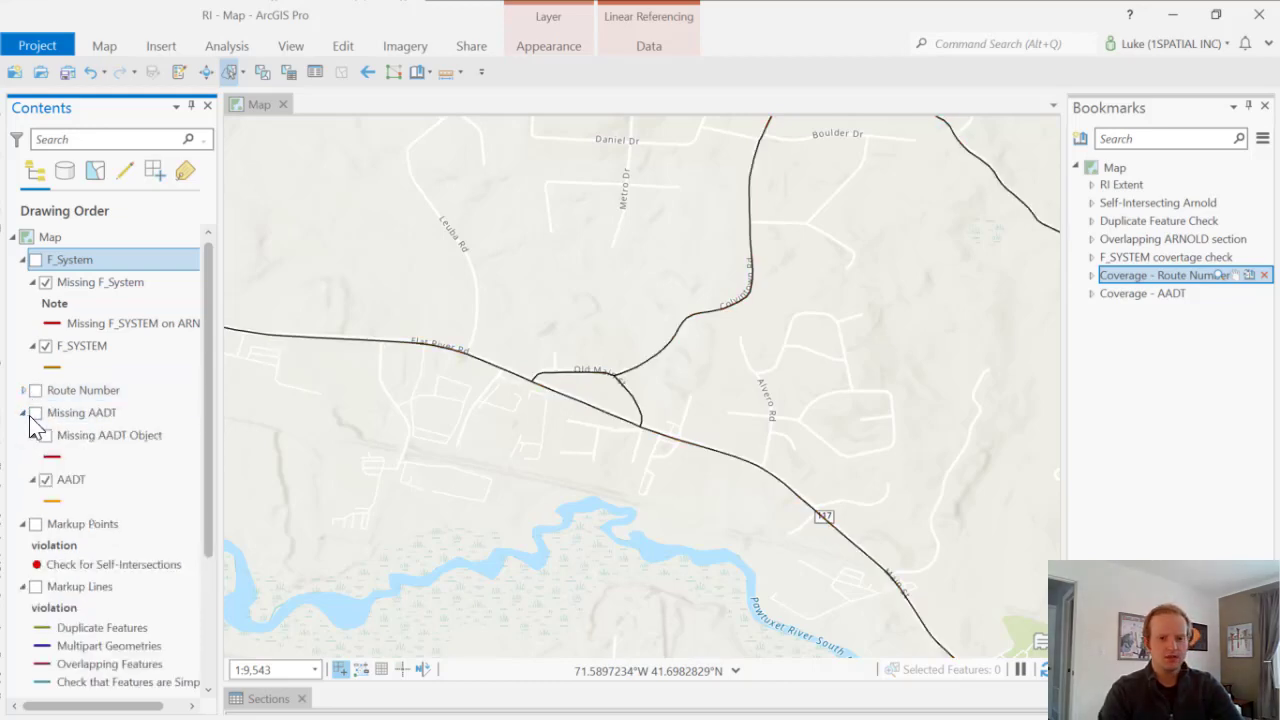
Step: Jump to the Coverage - AADT bookmark near Snake Den State Park and turn on Missing AADT and Missing AADT Object
left_click(1142, 295)
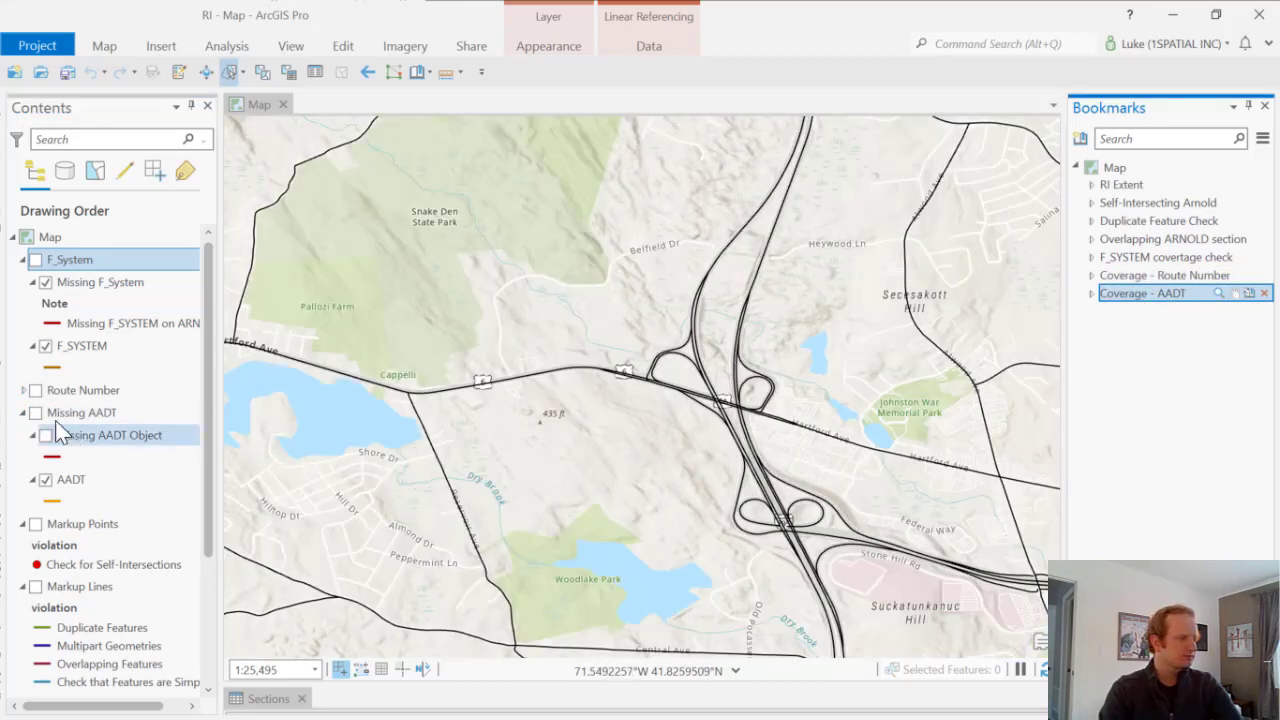
left_click(36, 413)
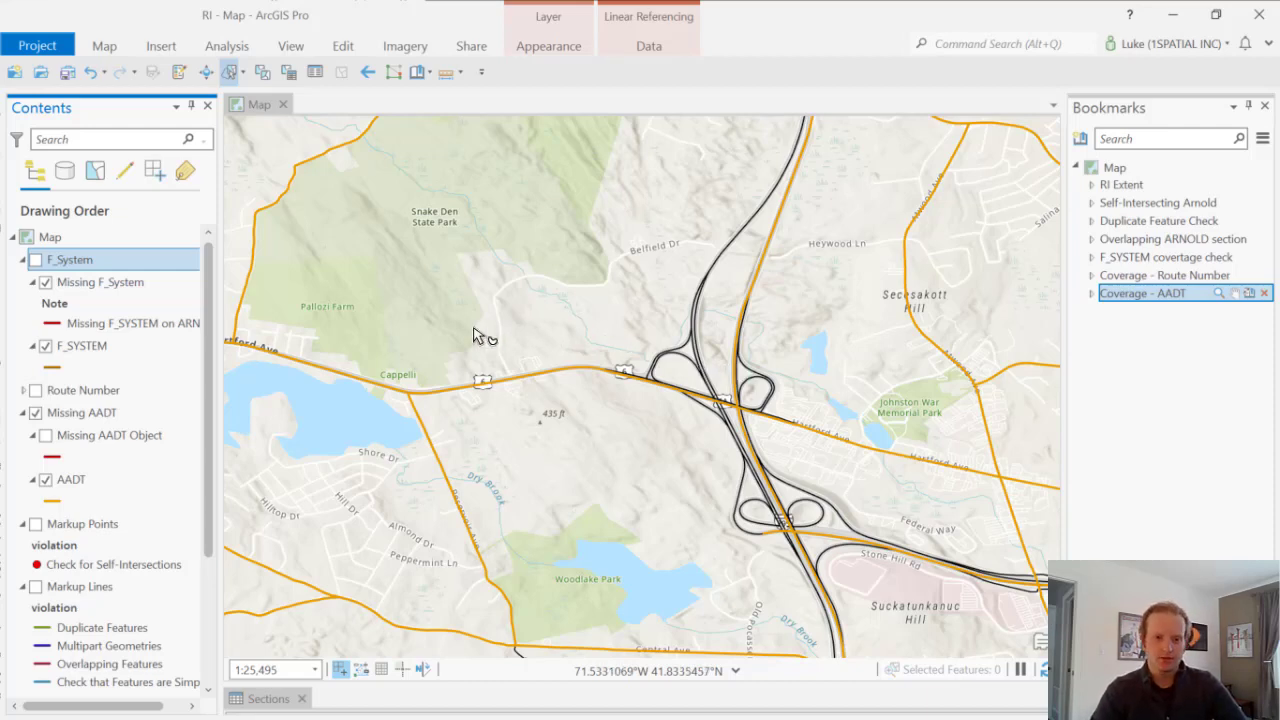
left_click(45, 437)
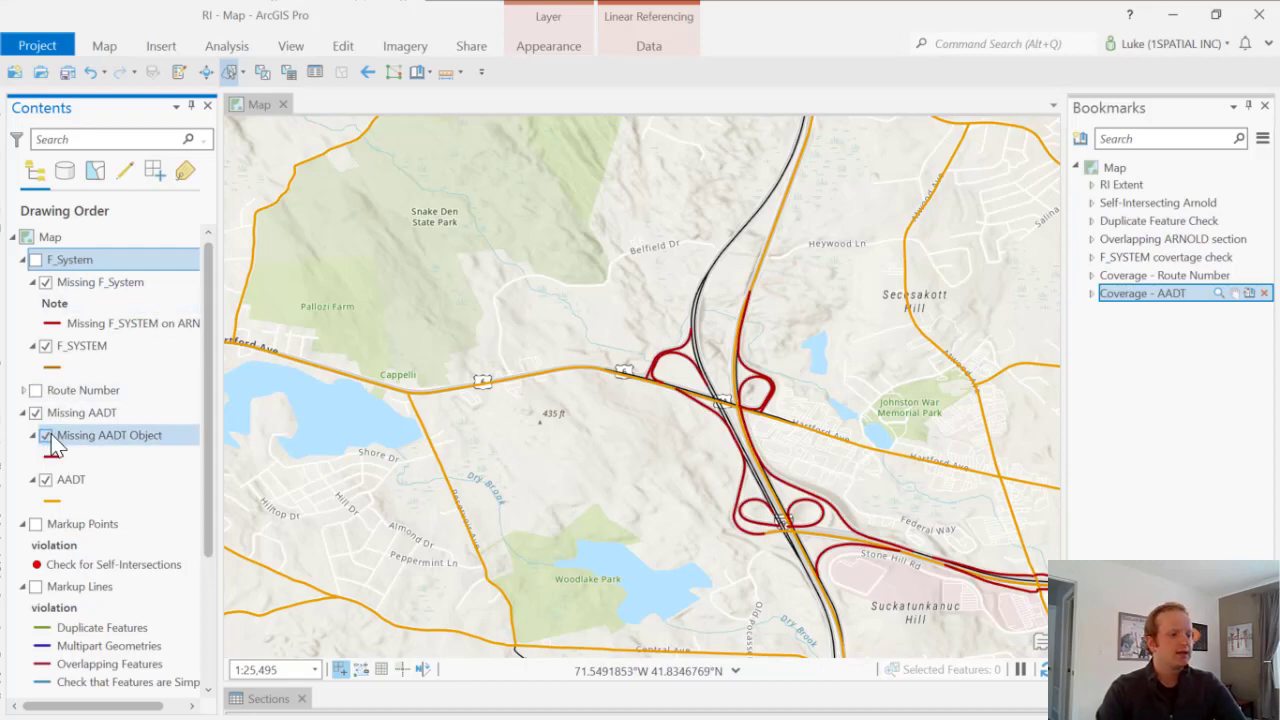